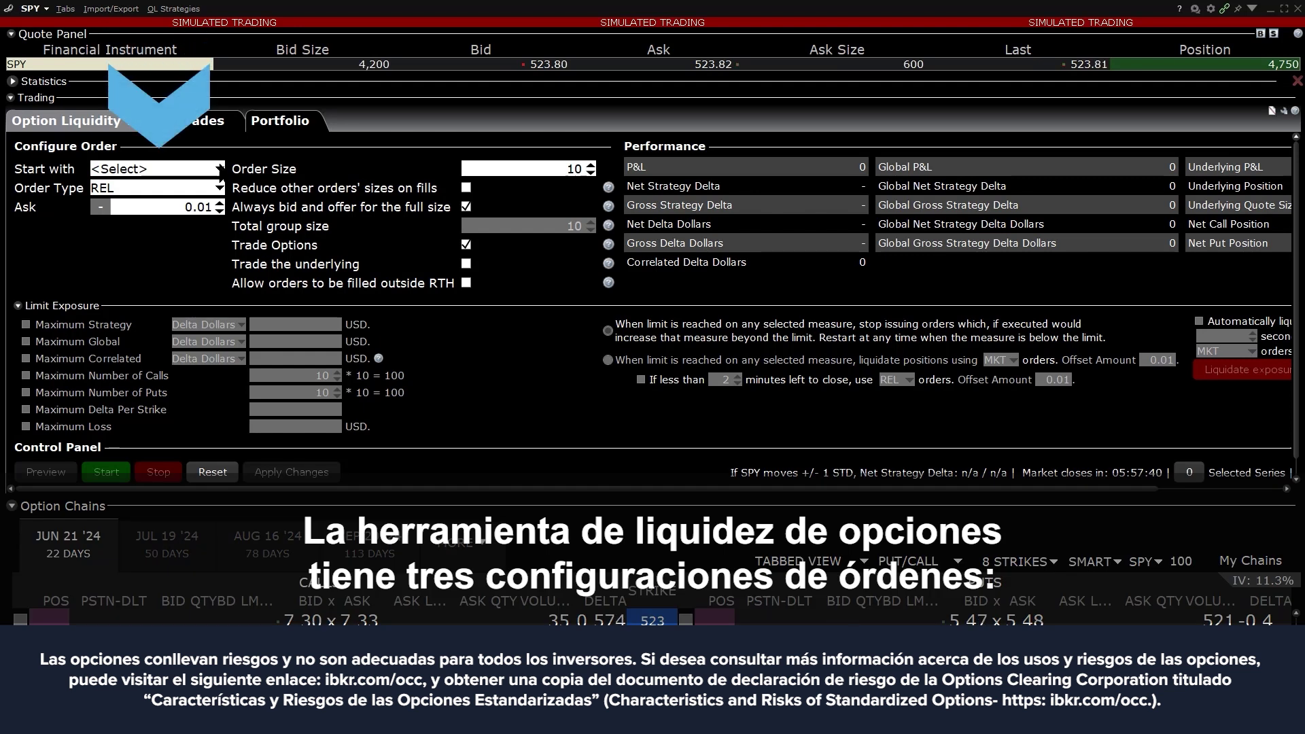
# Step: Review the available starting order configurations for the SPY strategy
pyautogui.click(219, 168)
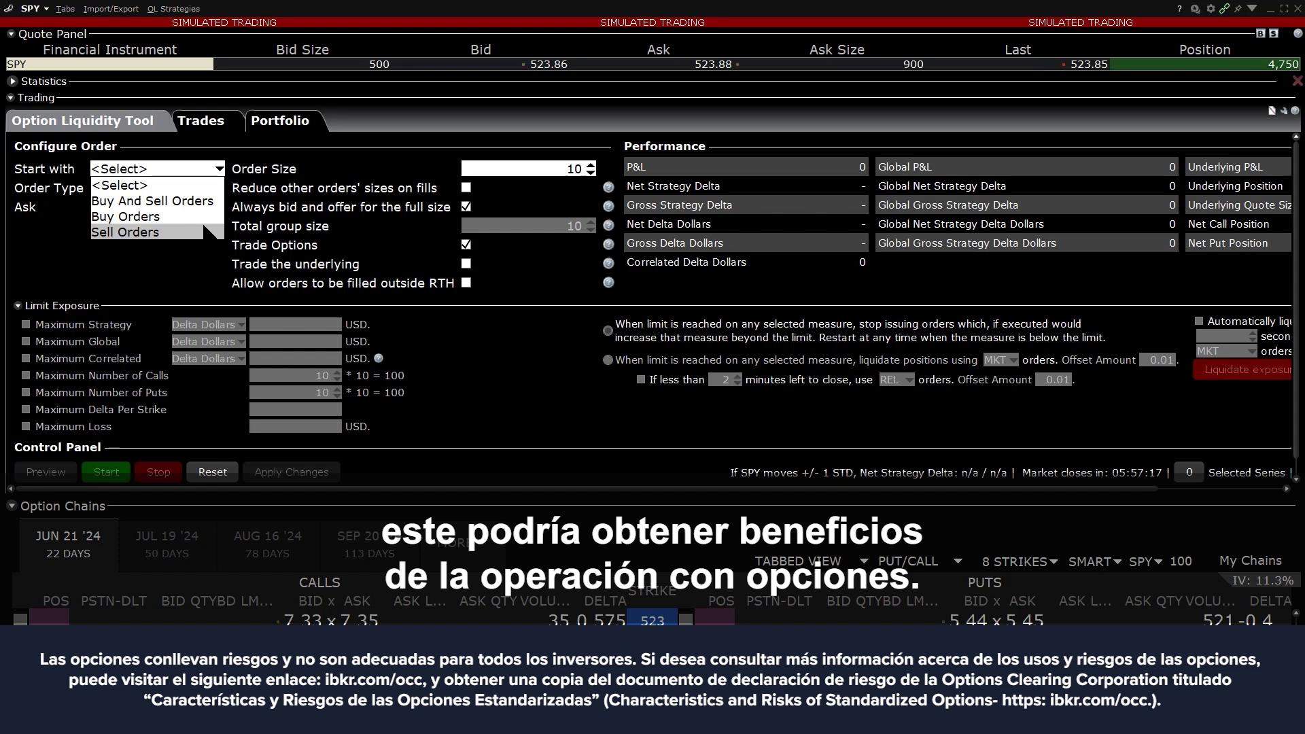
pyautogui.click(197, 202)
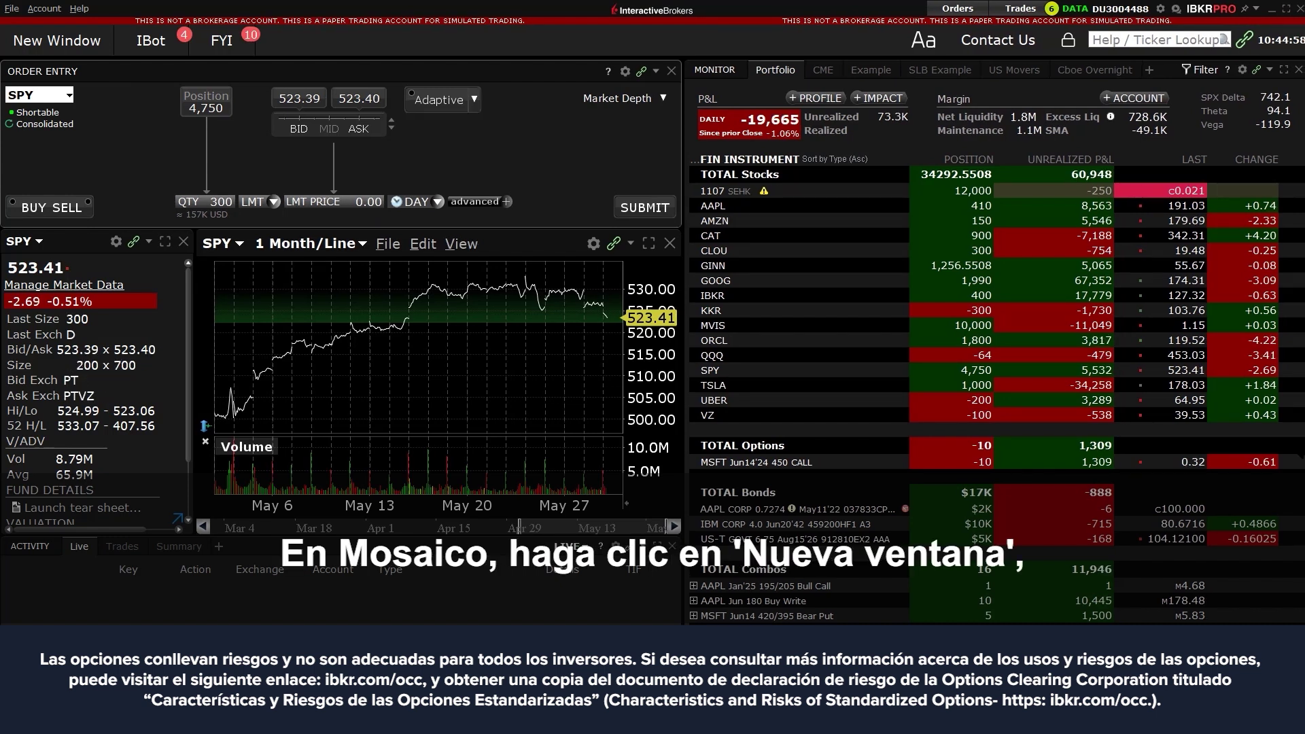
# Step: Open the Option Liquidity Tool from the advanced option tools in a new window
pyautogui.click(57, 40)
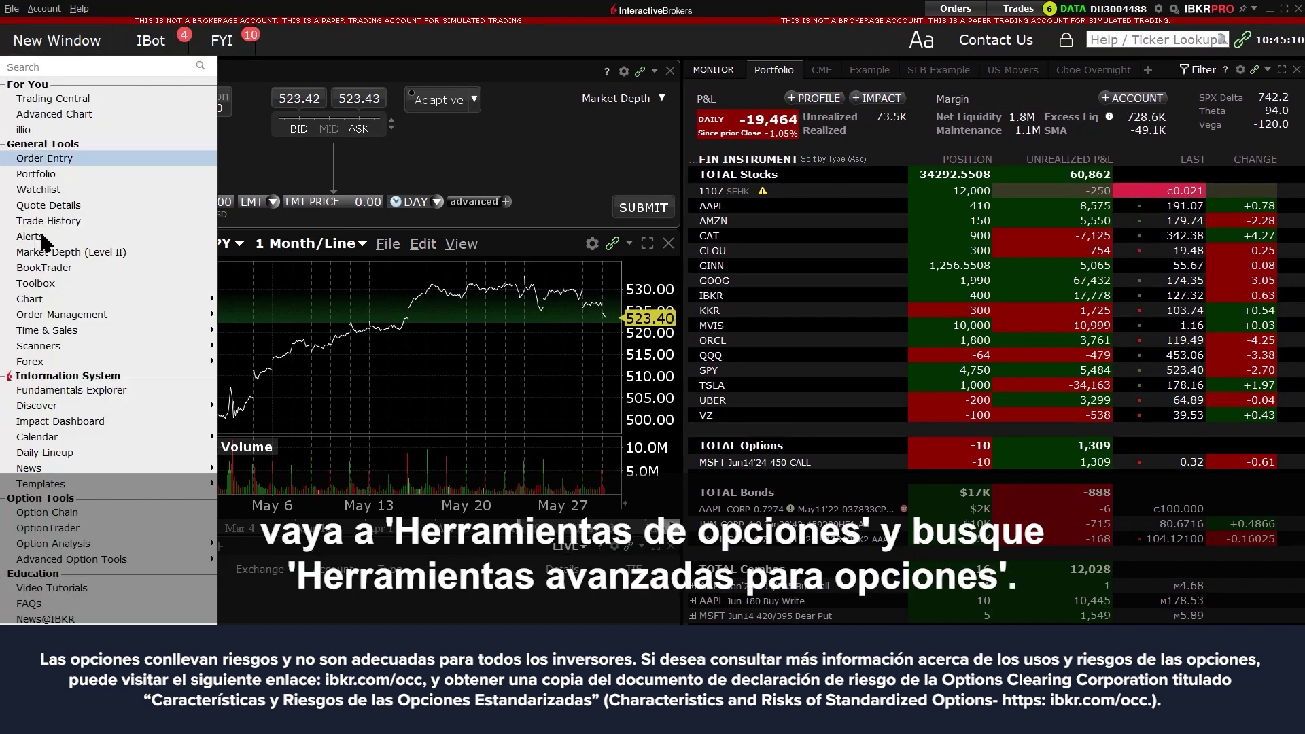
pyautogui.moveTo(136, 559)
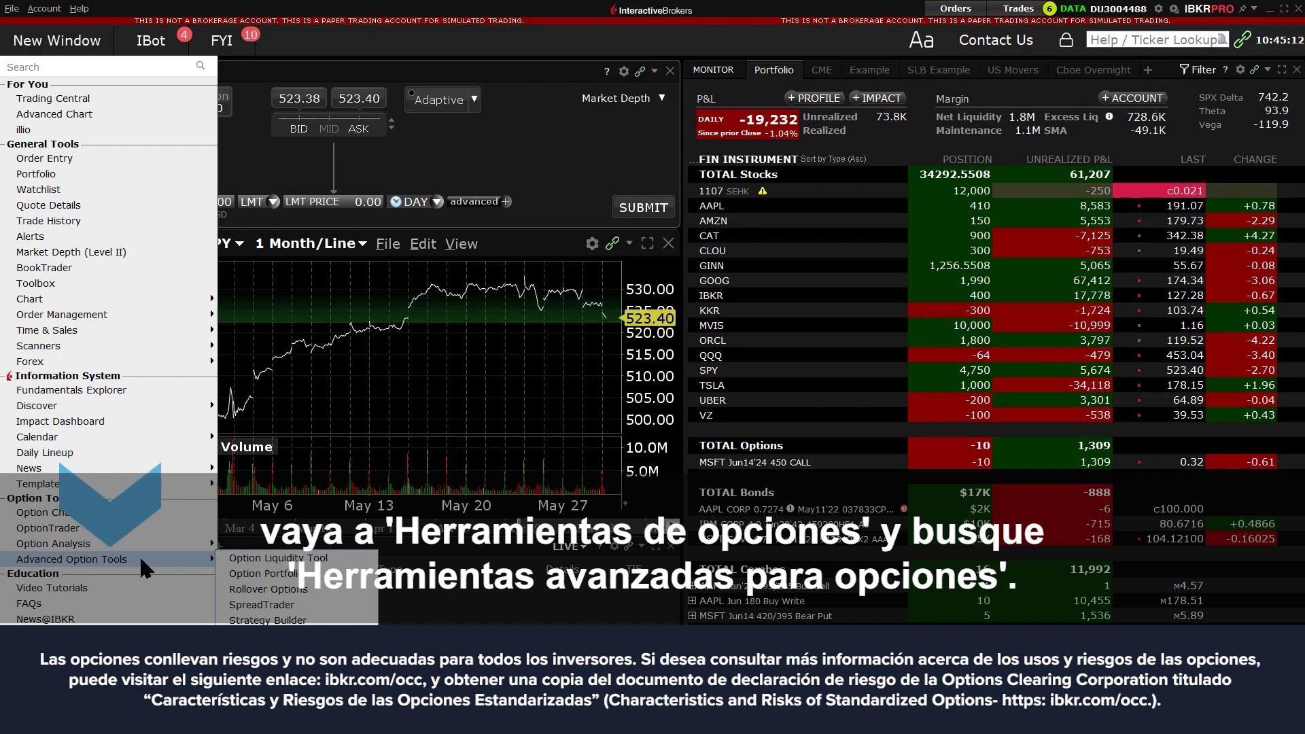
pyautogui.moveTo(340, 561)
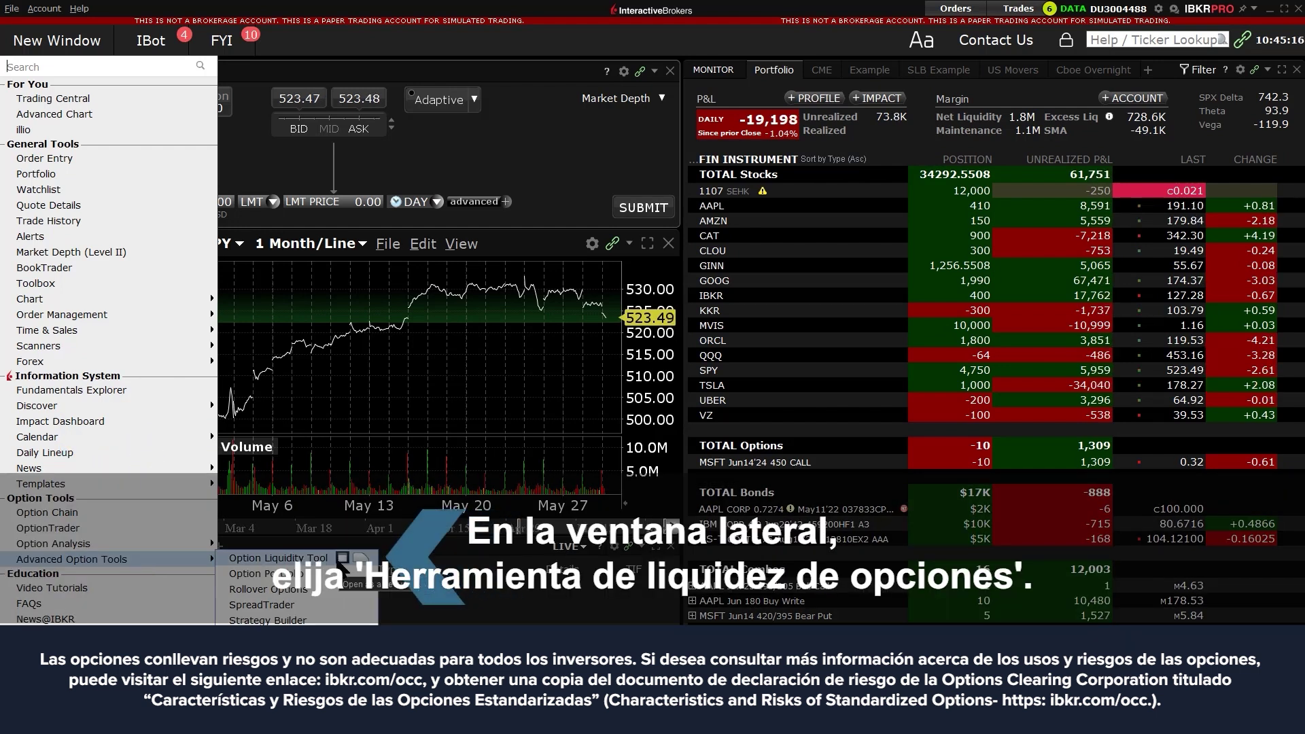
pyautogui.click(342, 558)
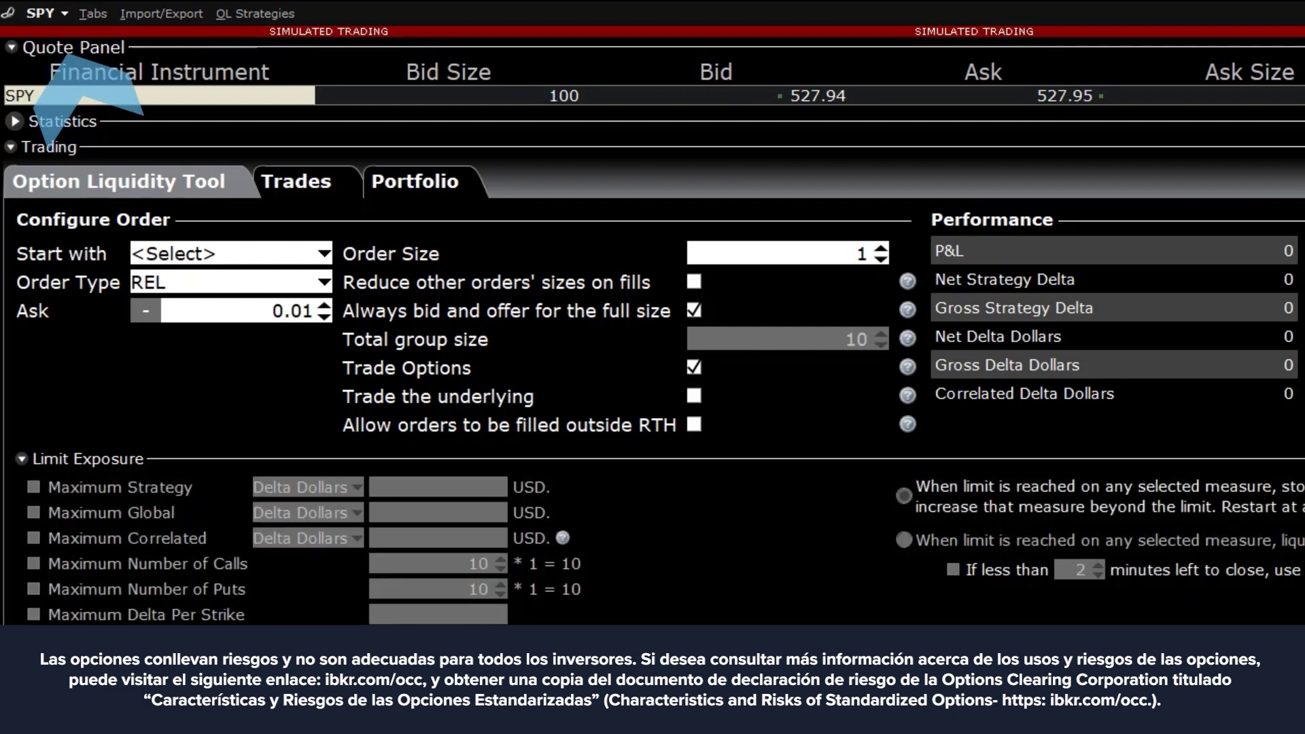
# Step: Load NVDA stock as the underlying instrument and collapse the Statistics section
pyautogui.click(32, 13)
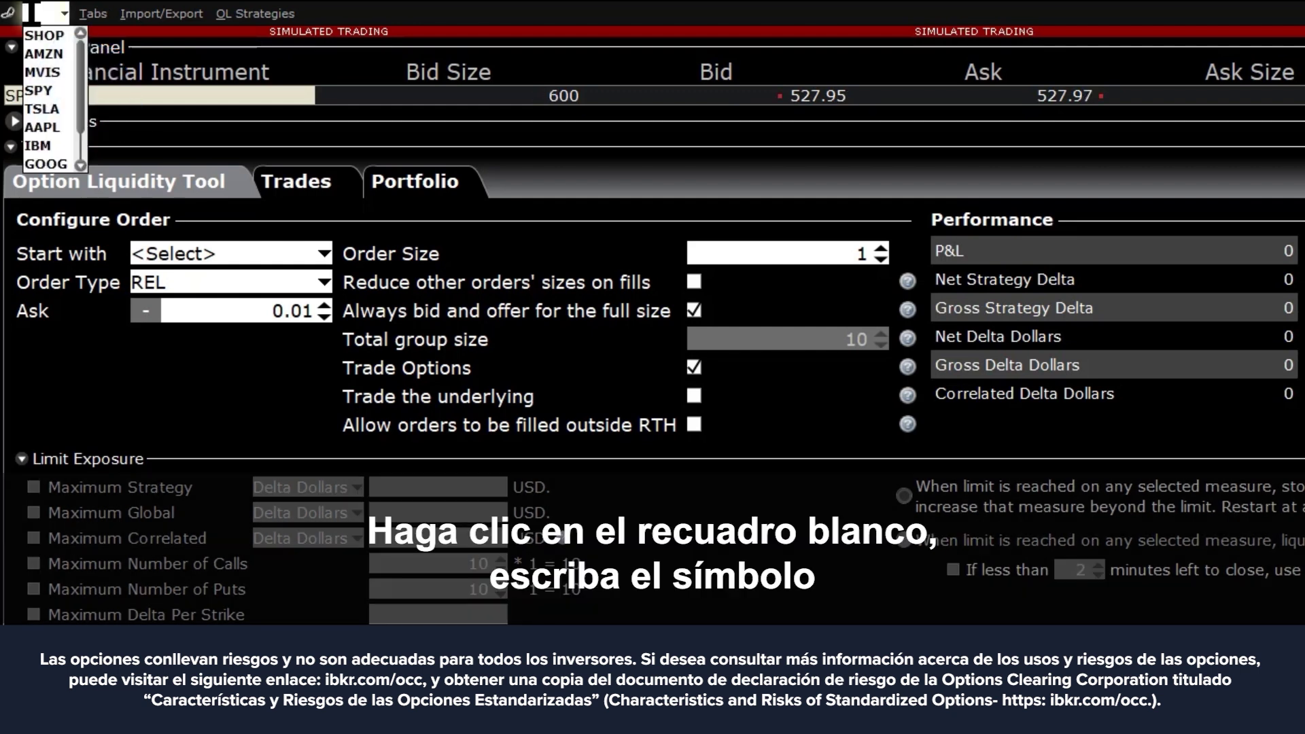
pyautogui.write('NVDA')
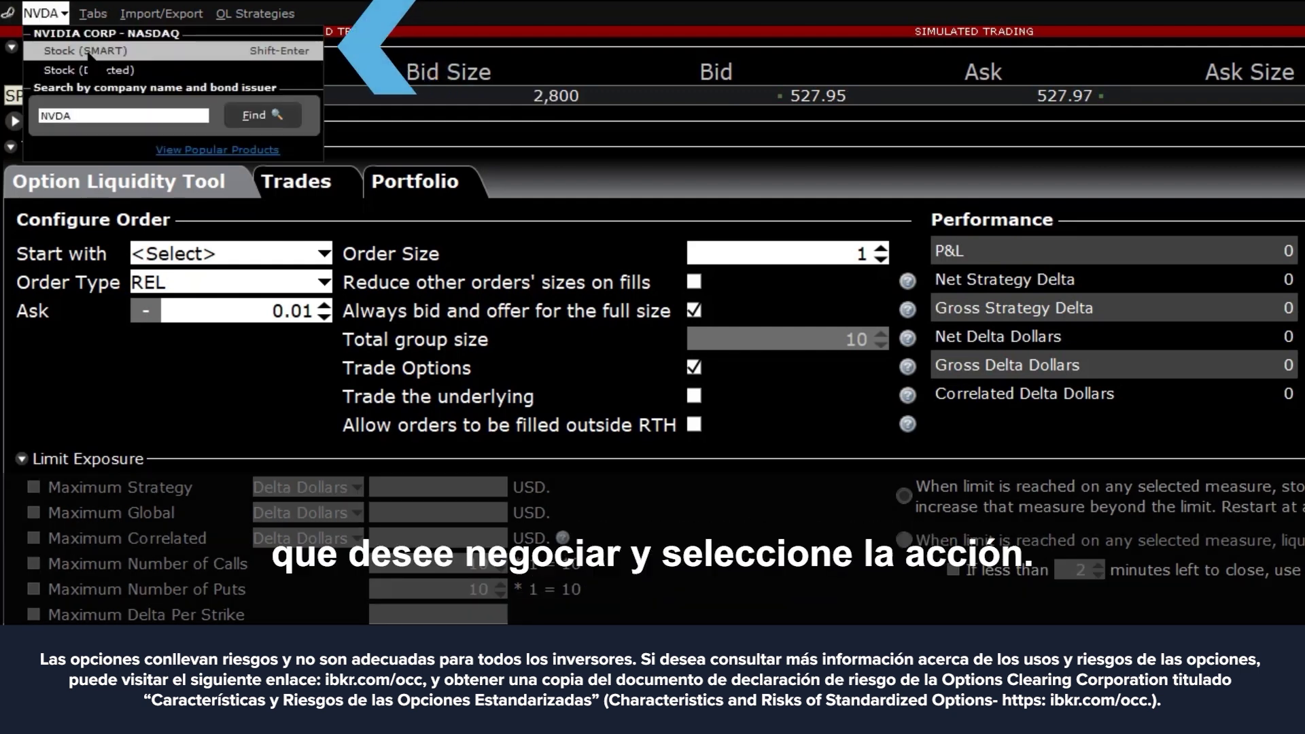
pyautogui.press('Return')
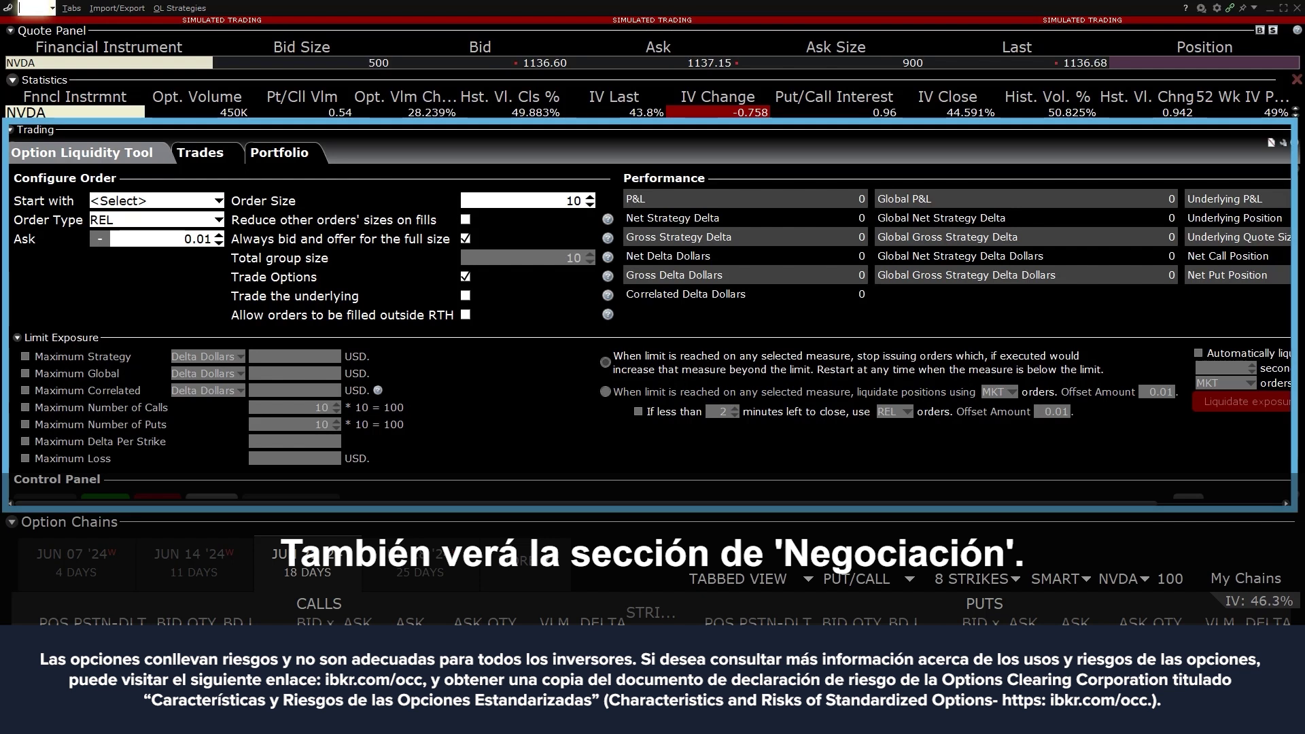
pyautogui.click(12, 81)
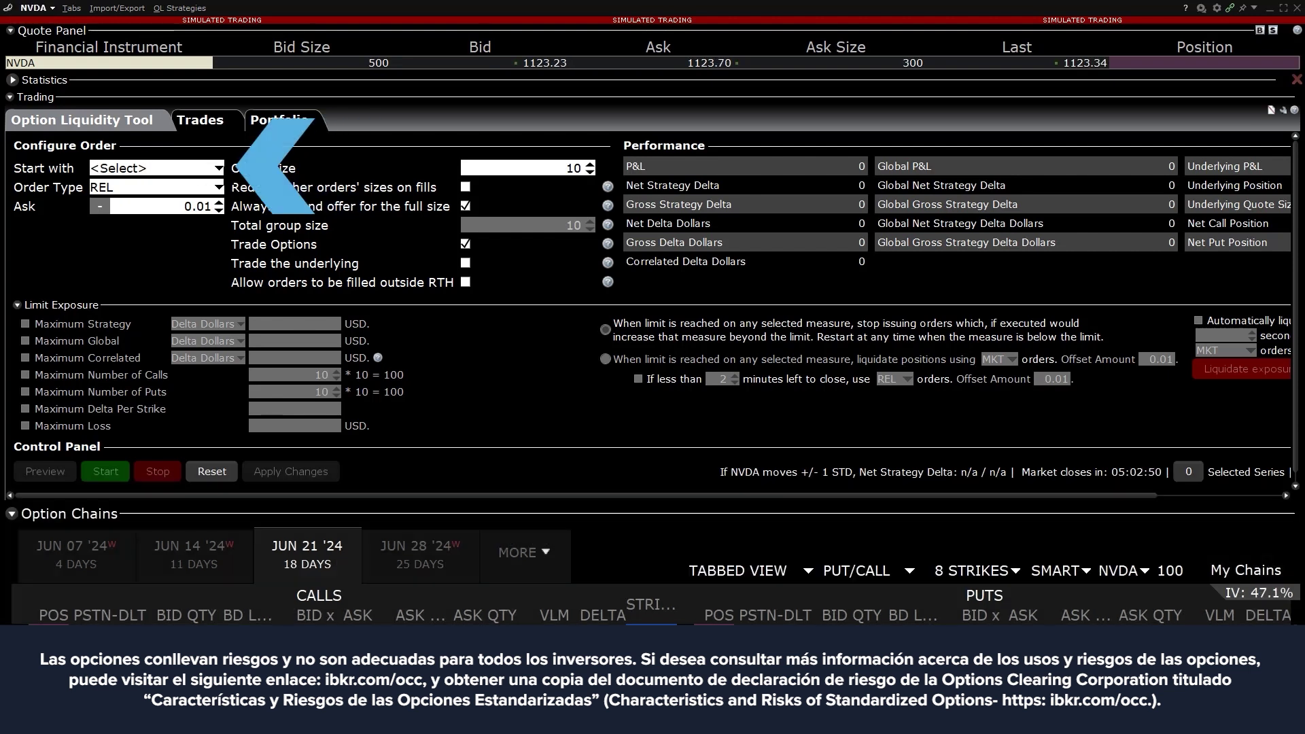
# Step: Review the starting order choices, the order types and the help for reducing other orders' sizes on fills
pyautogui.click(219, 169)
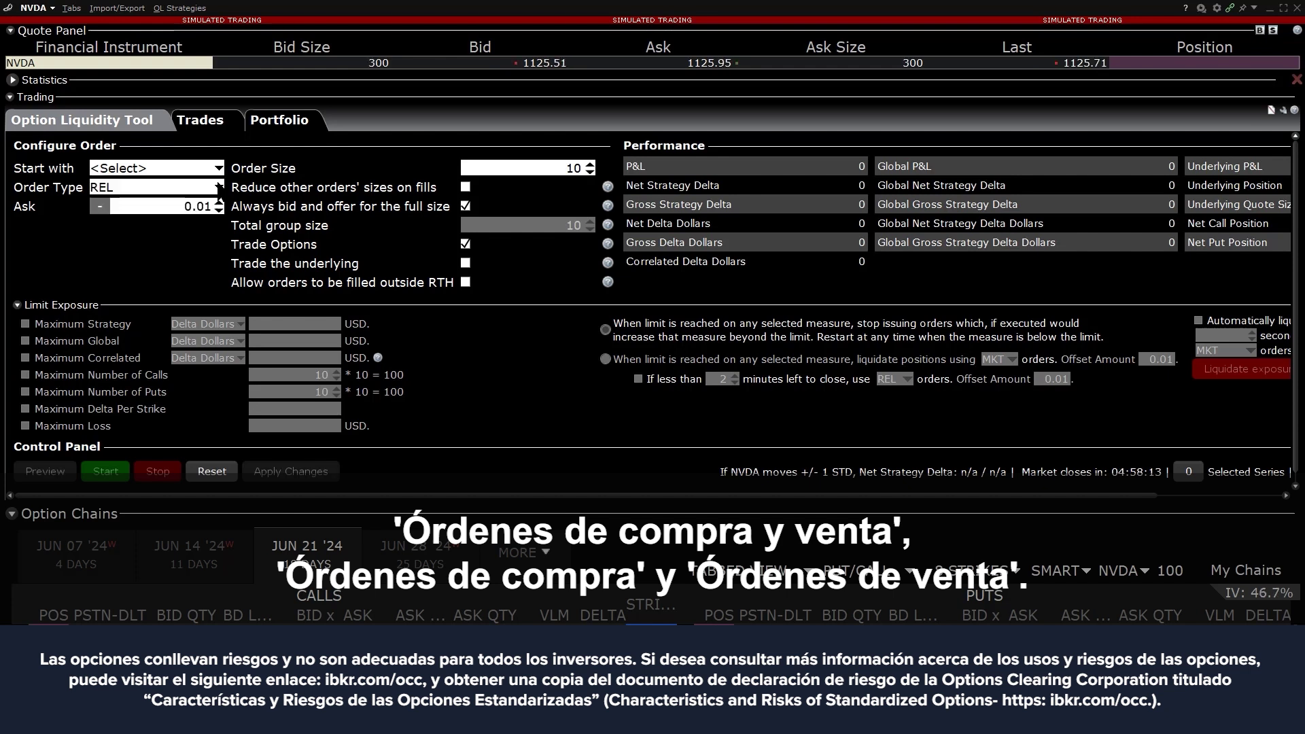
pyautogui.click(219, 189)
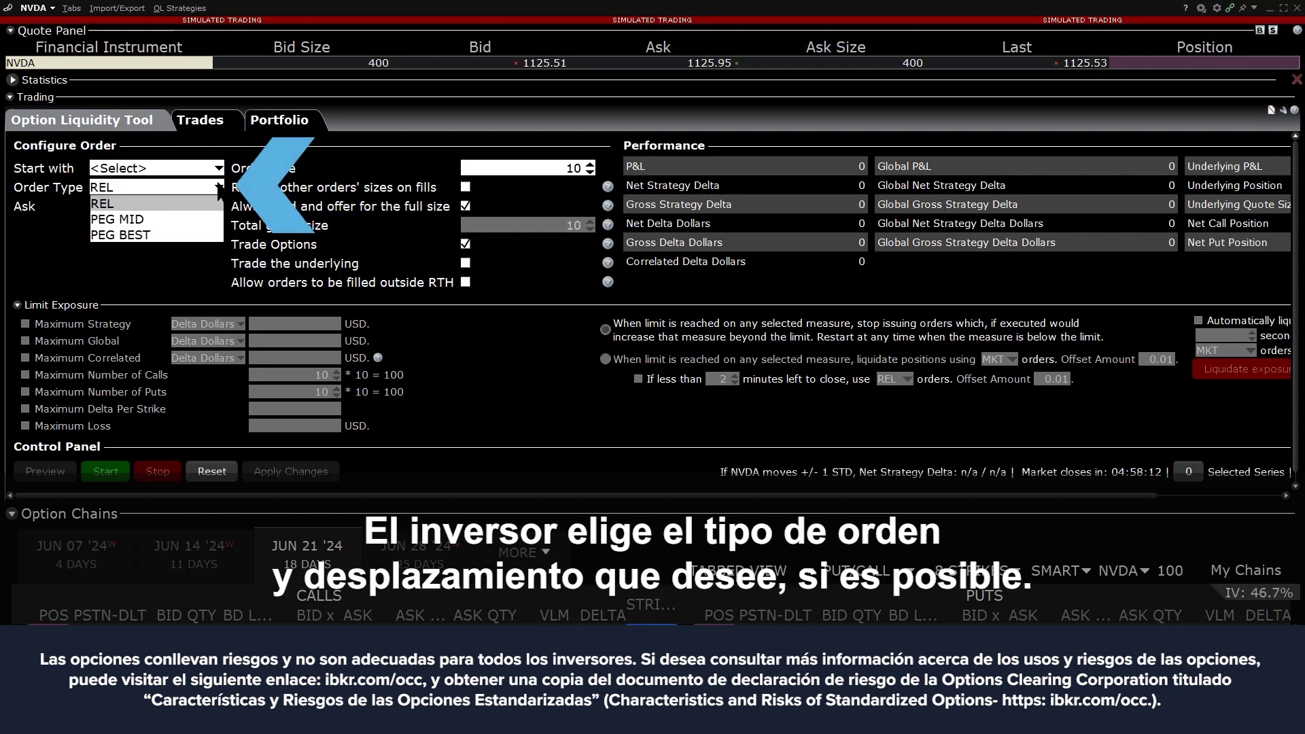
pyautogui.click(219, 189)
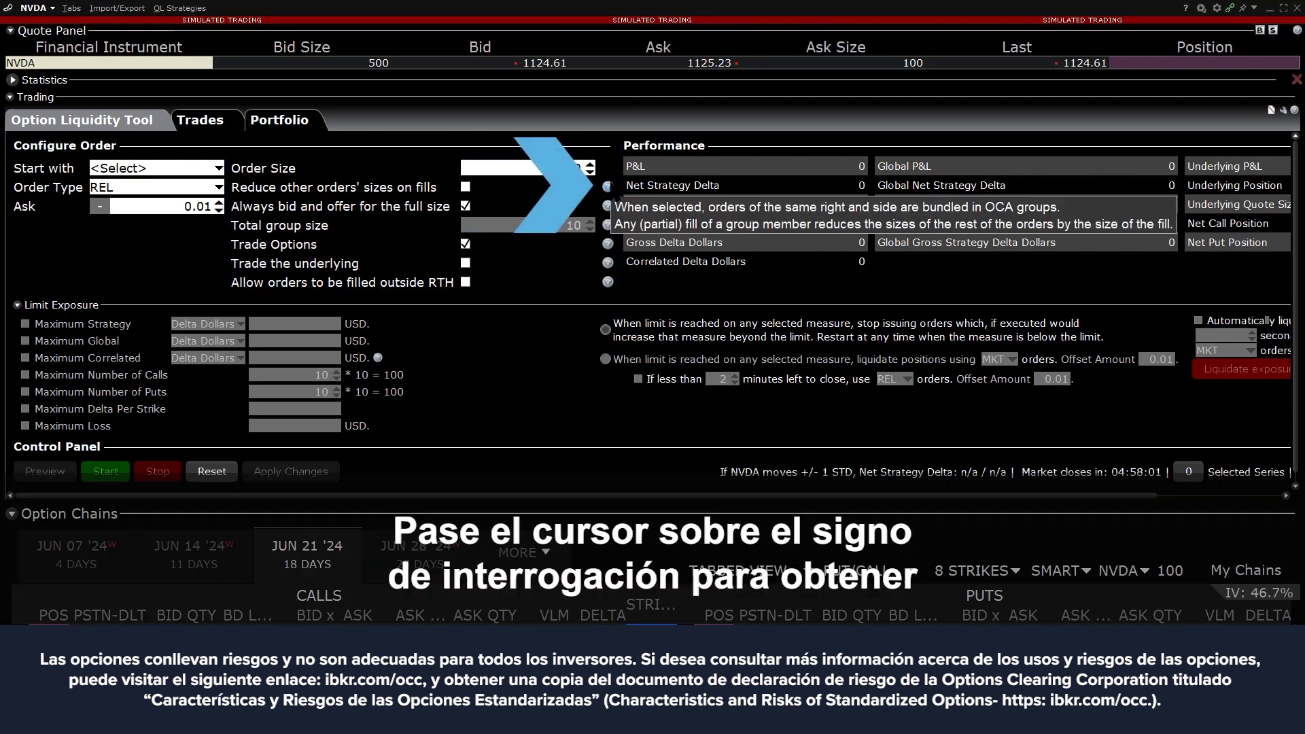
pyautogui.moveTo(608, 205)
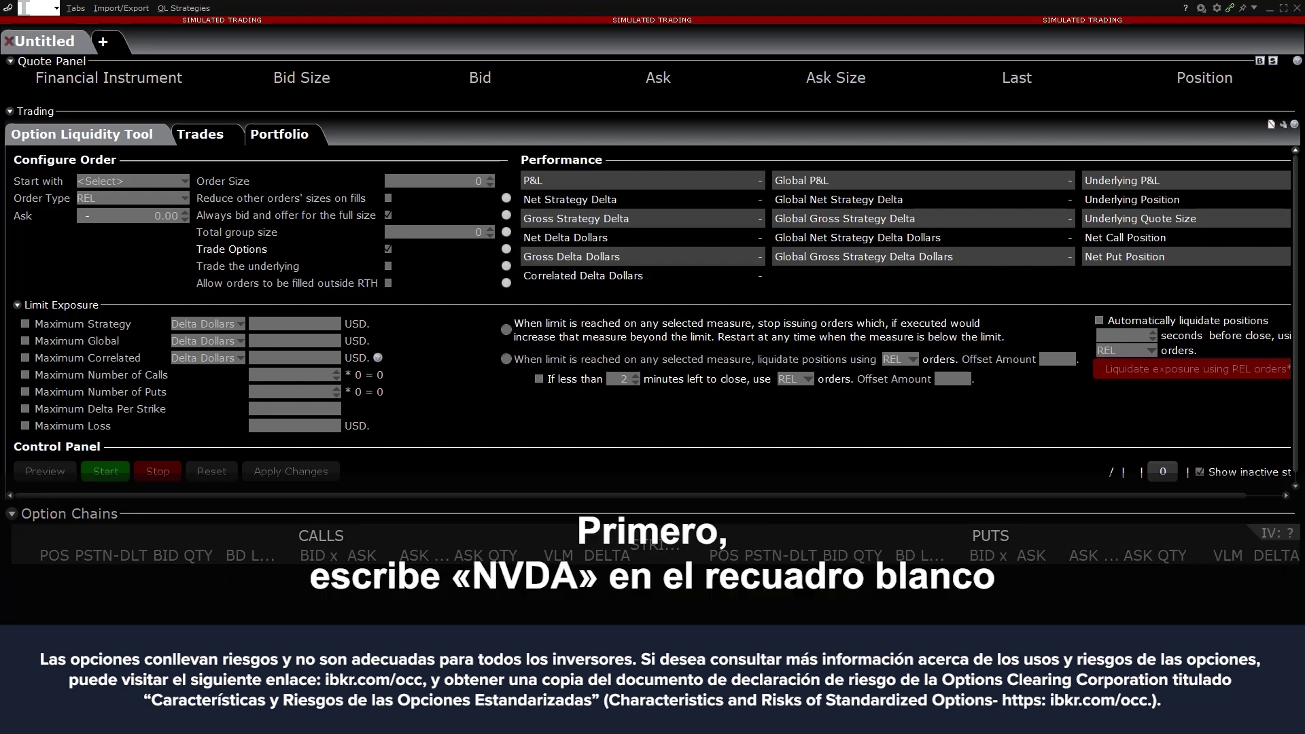
# Step: Load NVDA as a SMART-routed stock into the untitled strategy page
pyautogui.write('VDA')
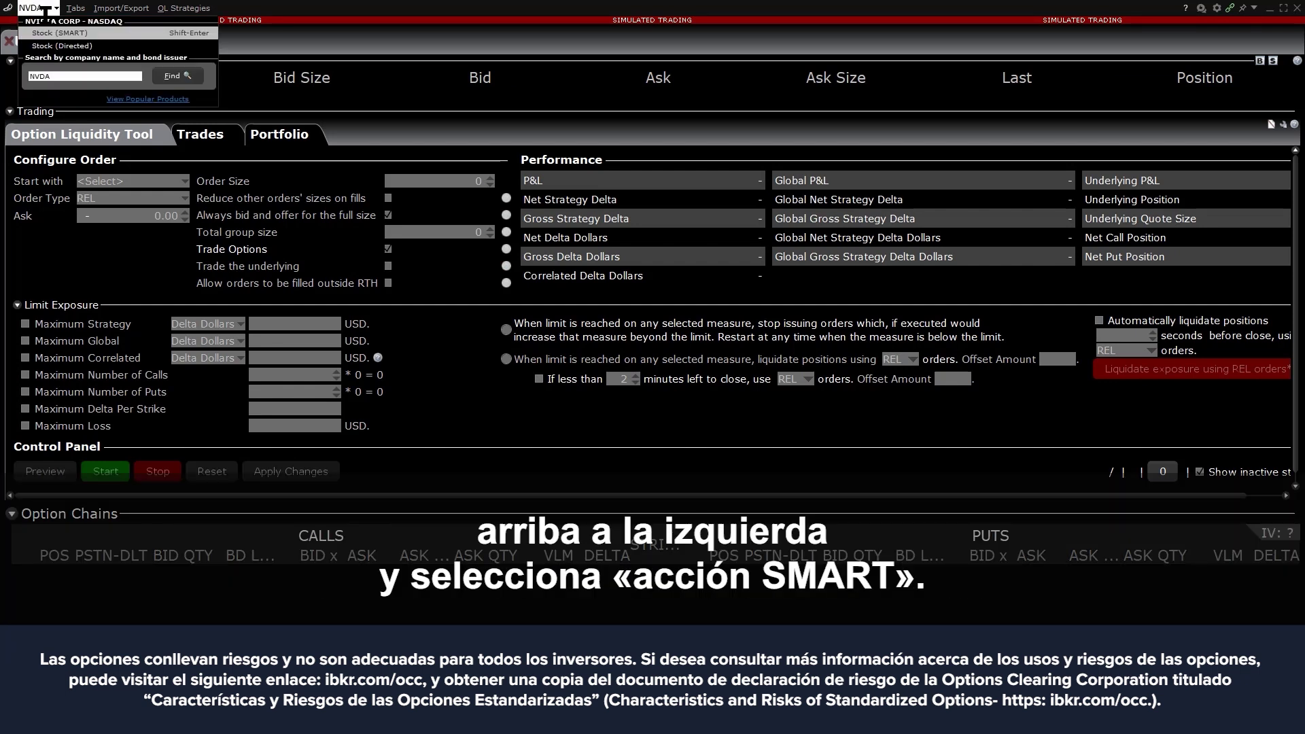
pyautogui.click(73, 34)
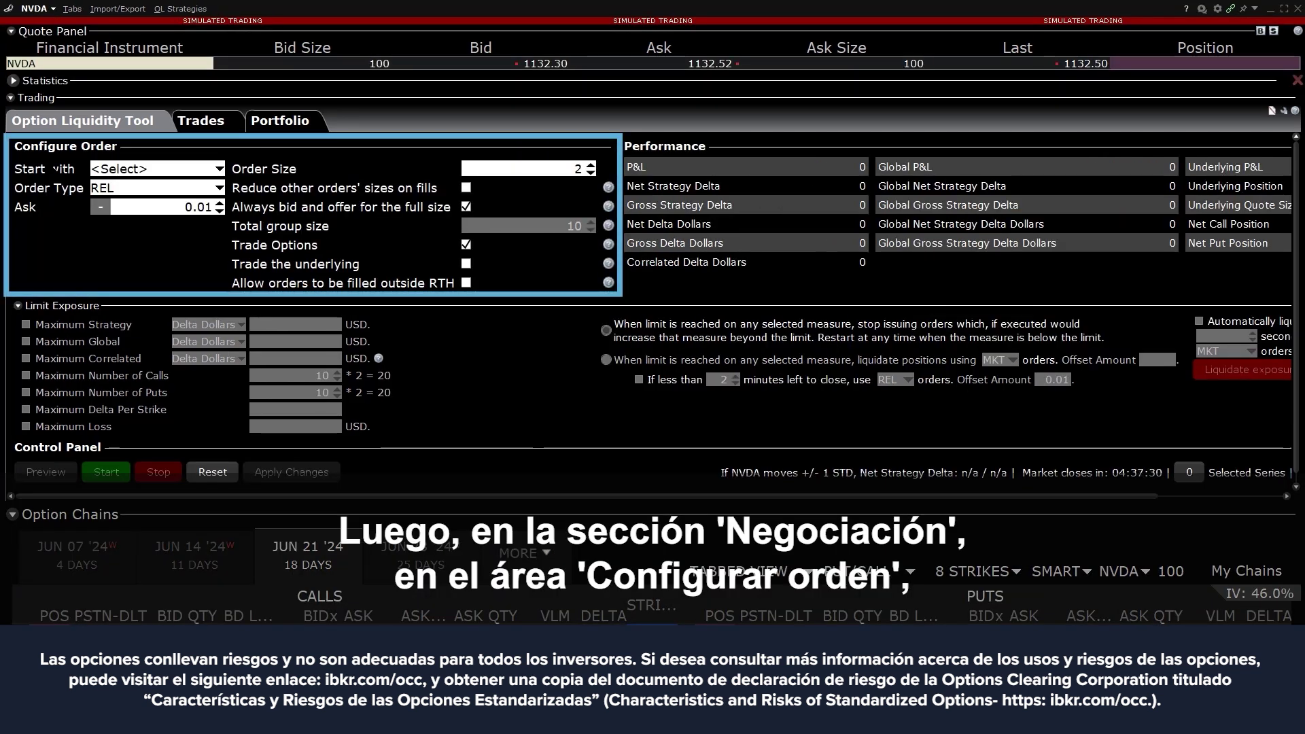
# Step: Configure the NVDA order to start with Buy And Sell Orders, using order type REL and a bid offset of 0.02
pyautogui.click(219, 169)
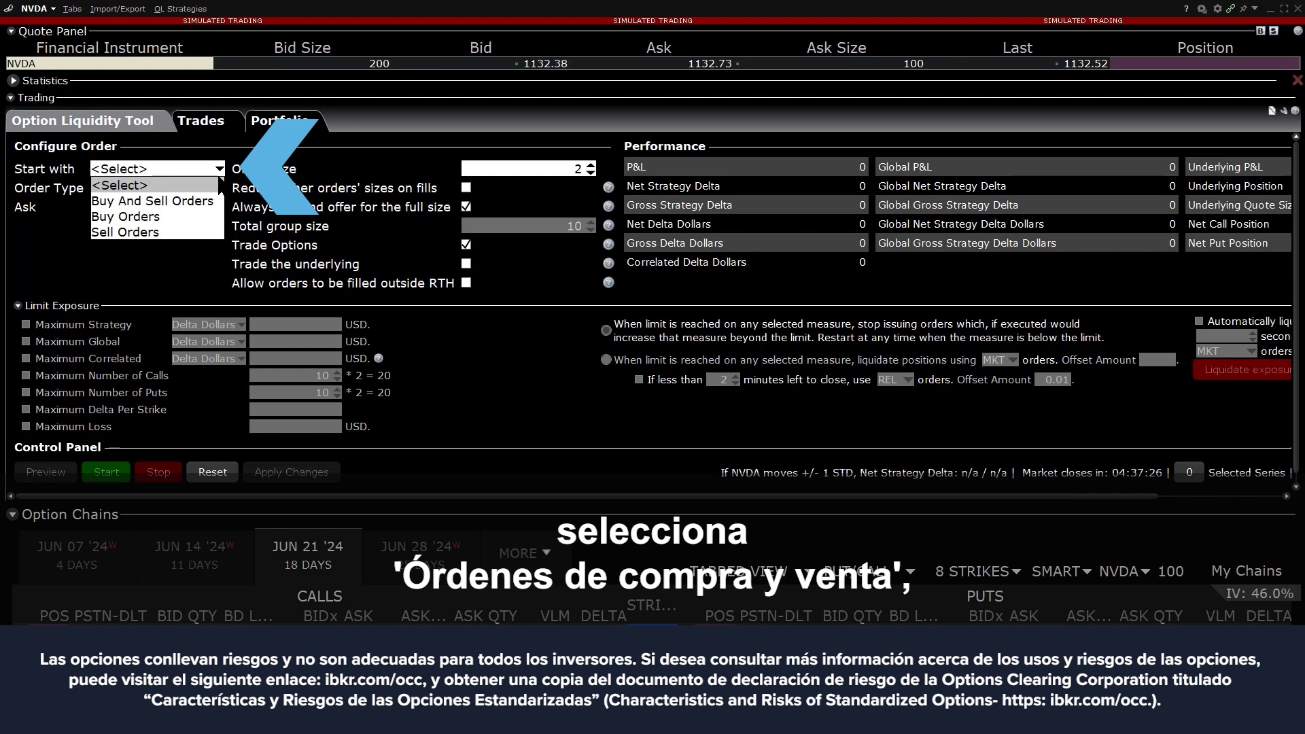
pyautogui.click(217, 200)
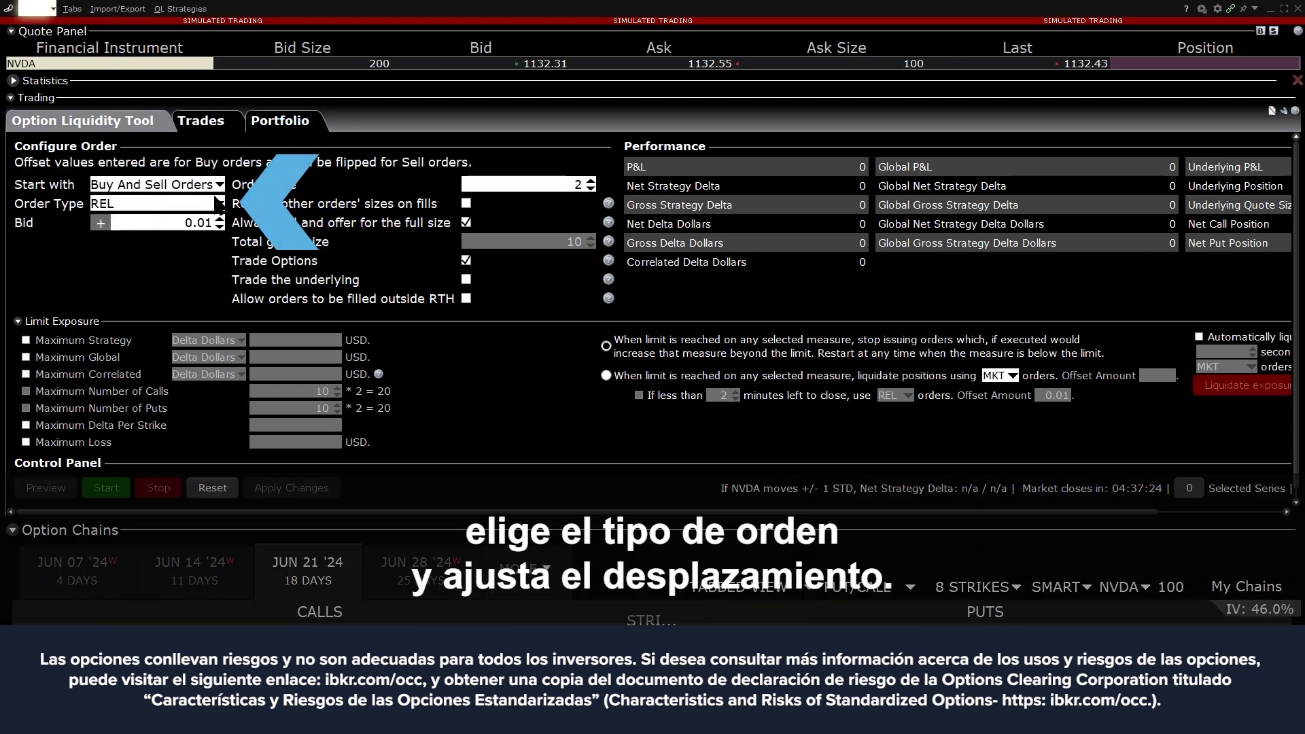
pyautogui.click(217, 203)
pyautogui.click(212, 218)
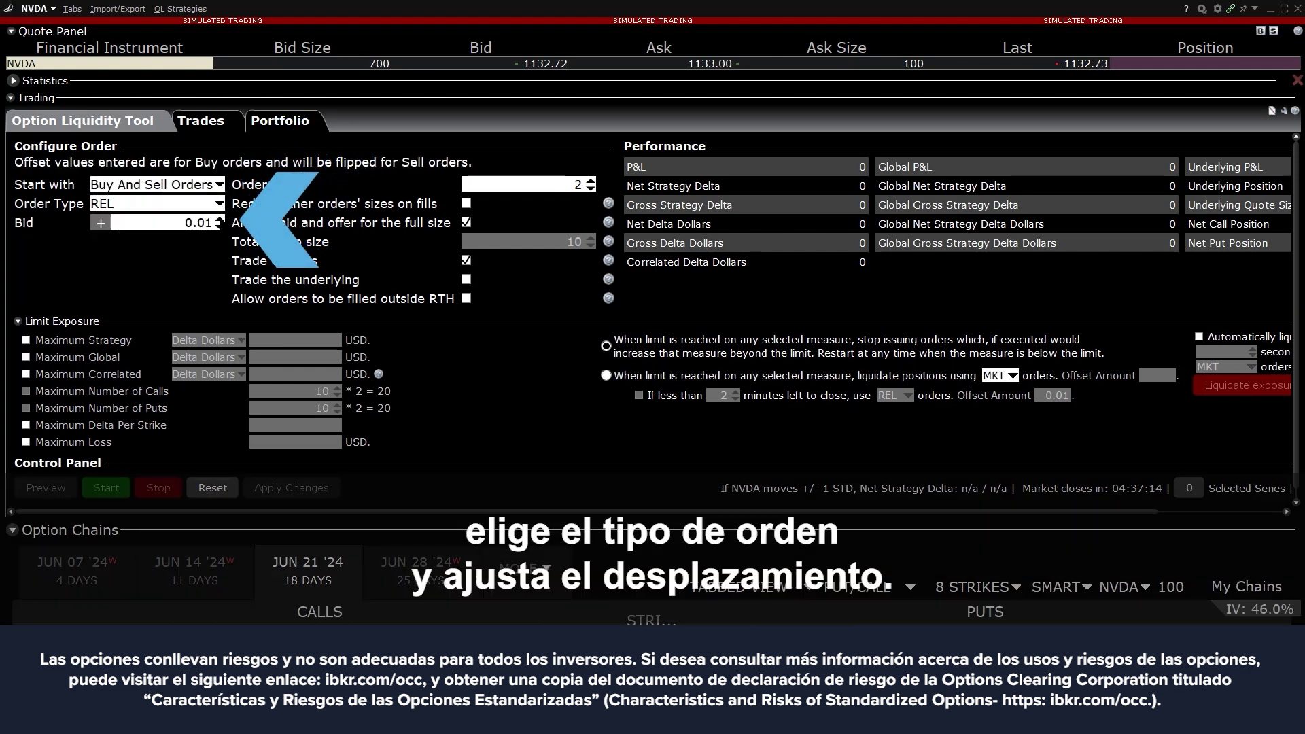
pyautogui.click(219, 219)
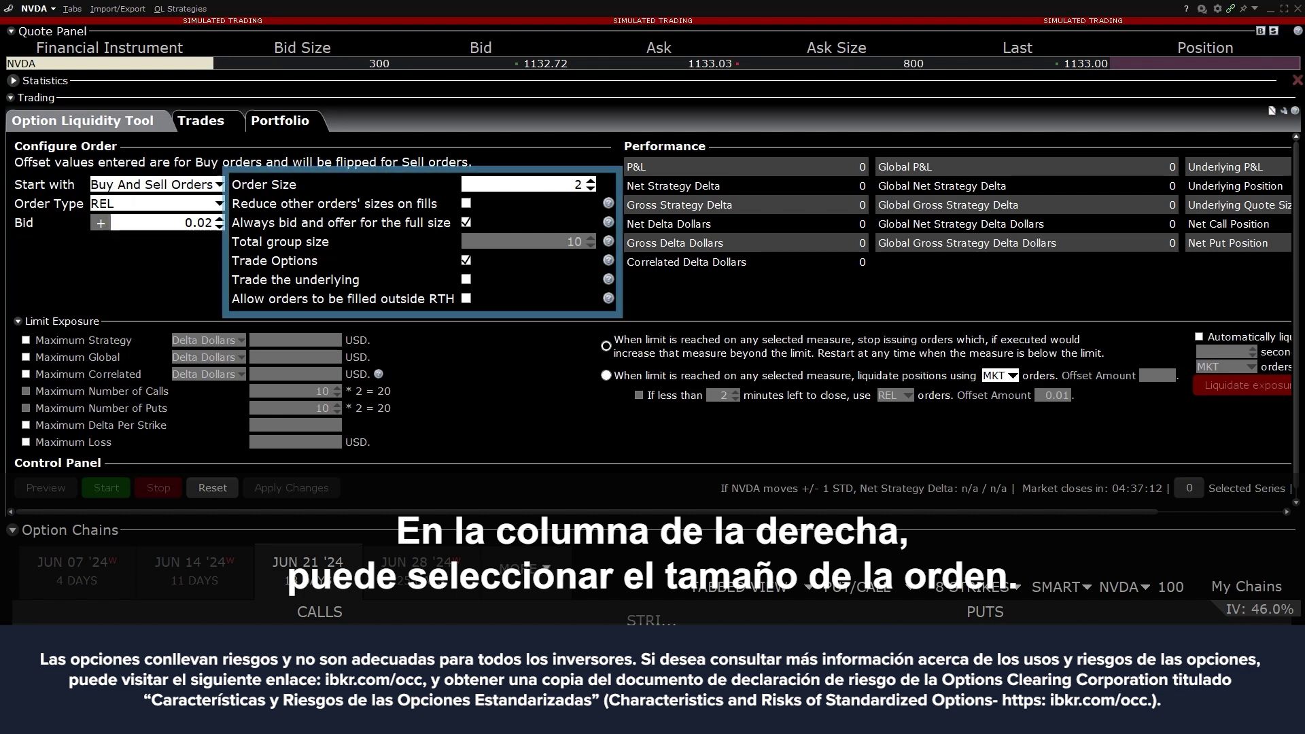
# Step: Increase the NVDA order size to 10
pyautogui.click(591, 181)
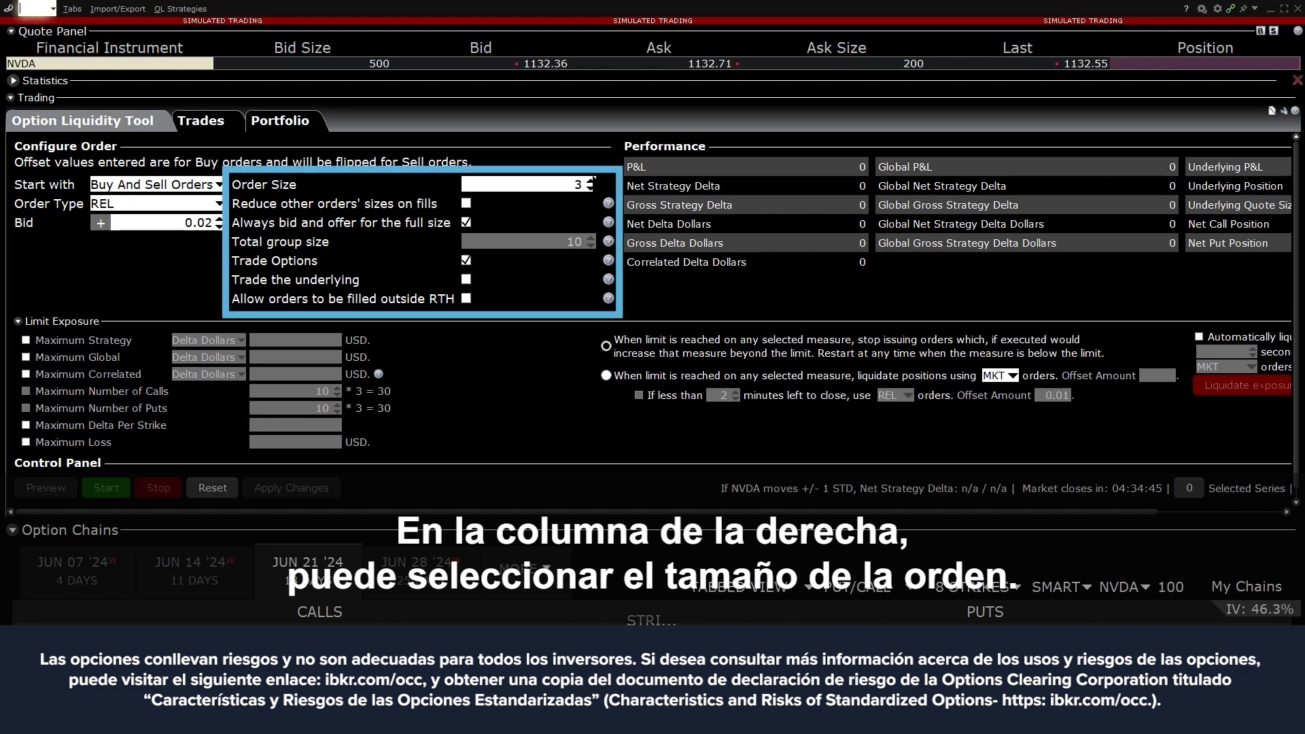
pyautogui.click(590, 180)
pyautogui.click(590, 180)
pyautogui.click(591, 180)
pyautogui.click(591, 180)
pyautogui.click(591, 180)
pyautogui.click(591, 181)
pyautogui.click(591, 181)
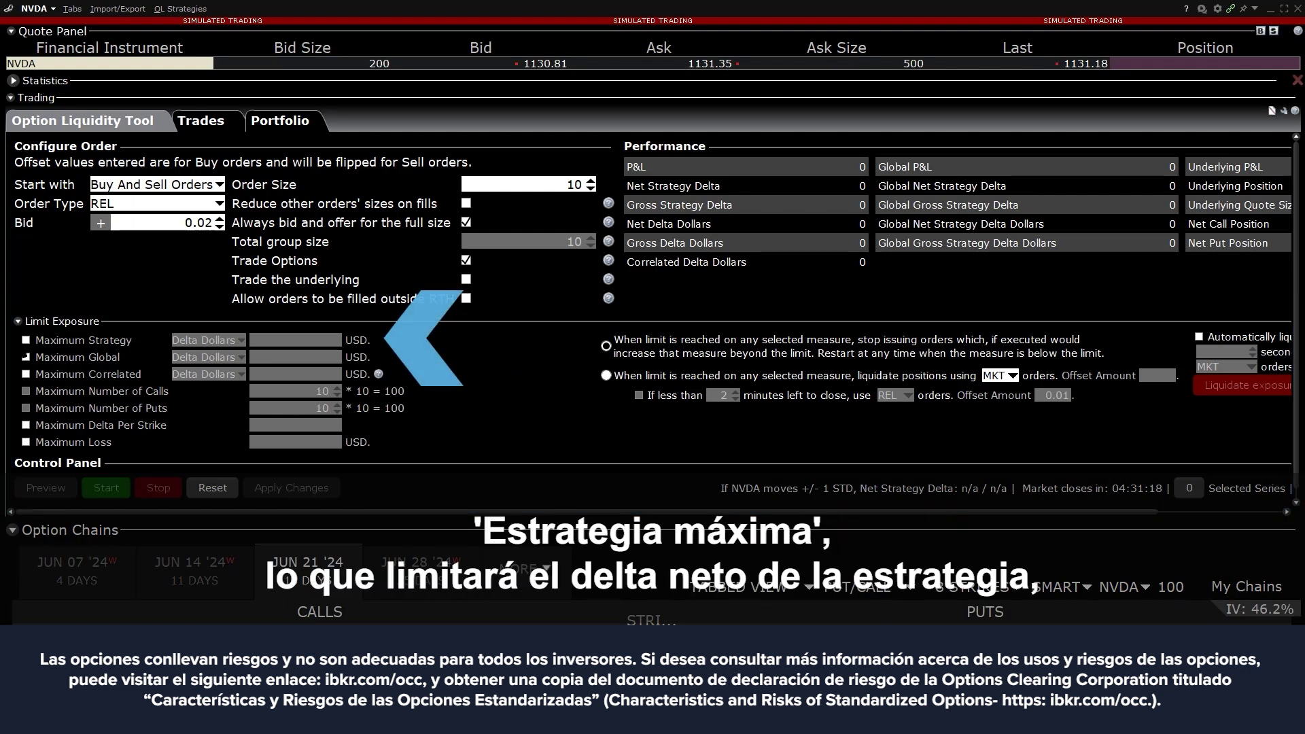
# Step: Enable the Maximum Strategy exposure limit, base it on Delta and set it to 5,000
pyautogui.click(26, 340)
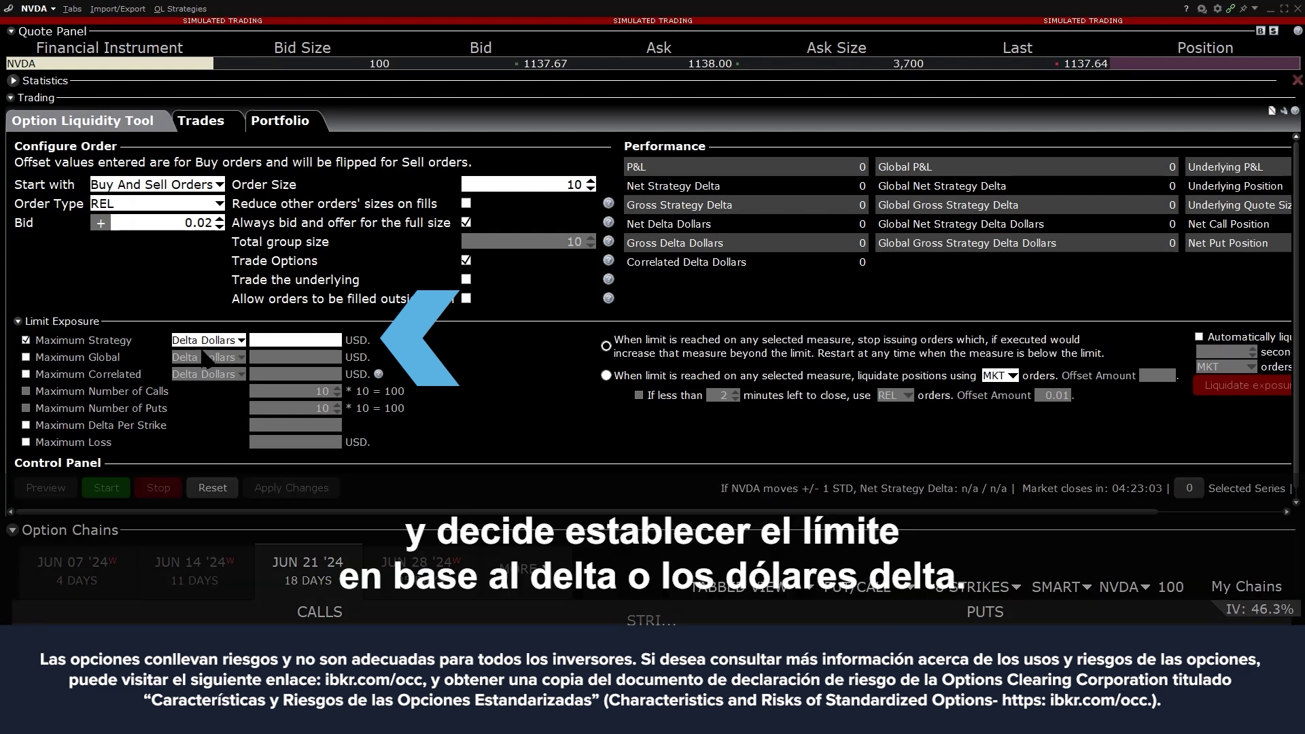
pyautogui.click(241, 339)
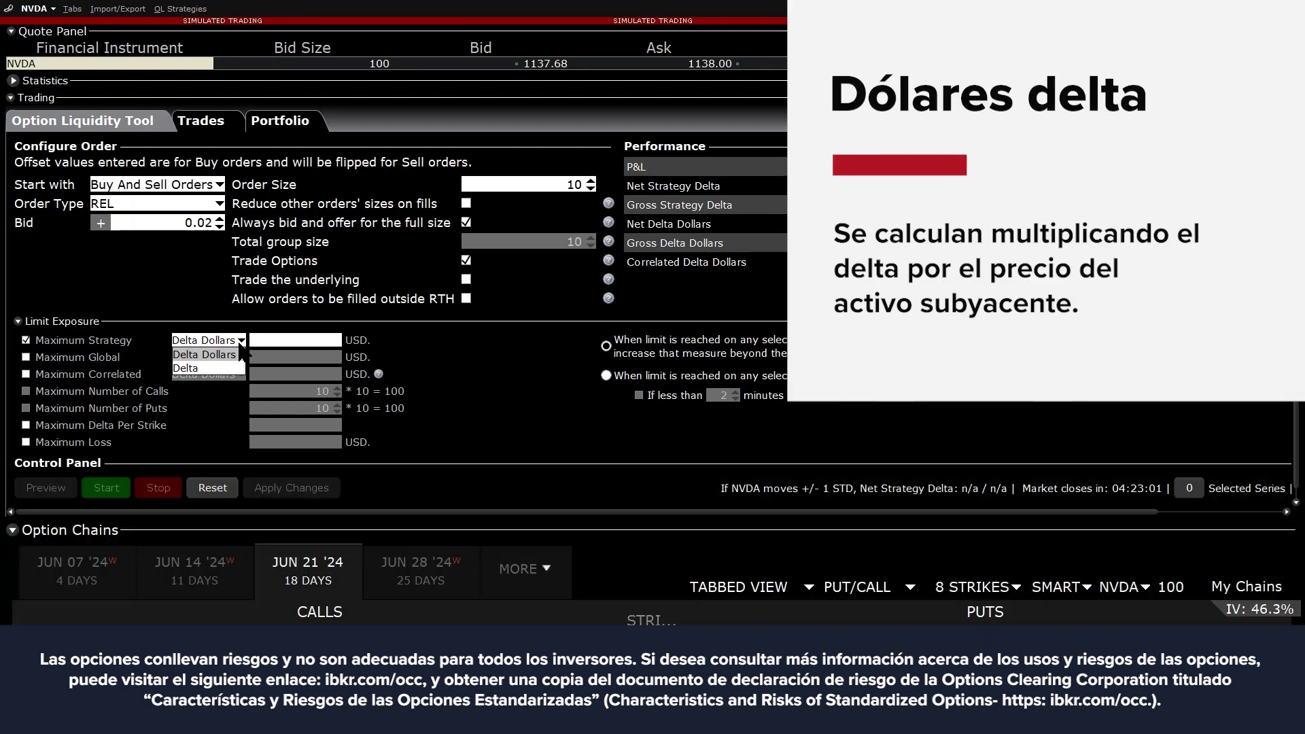
pyautogui.click(234, 368)
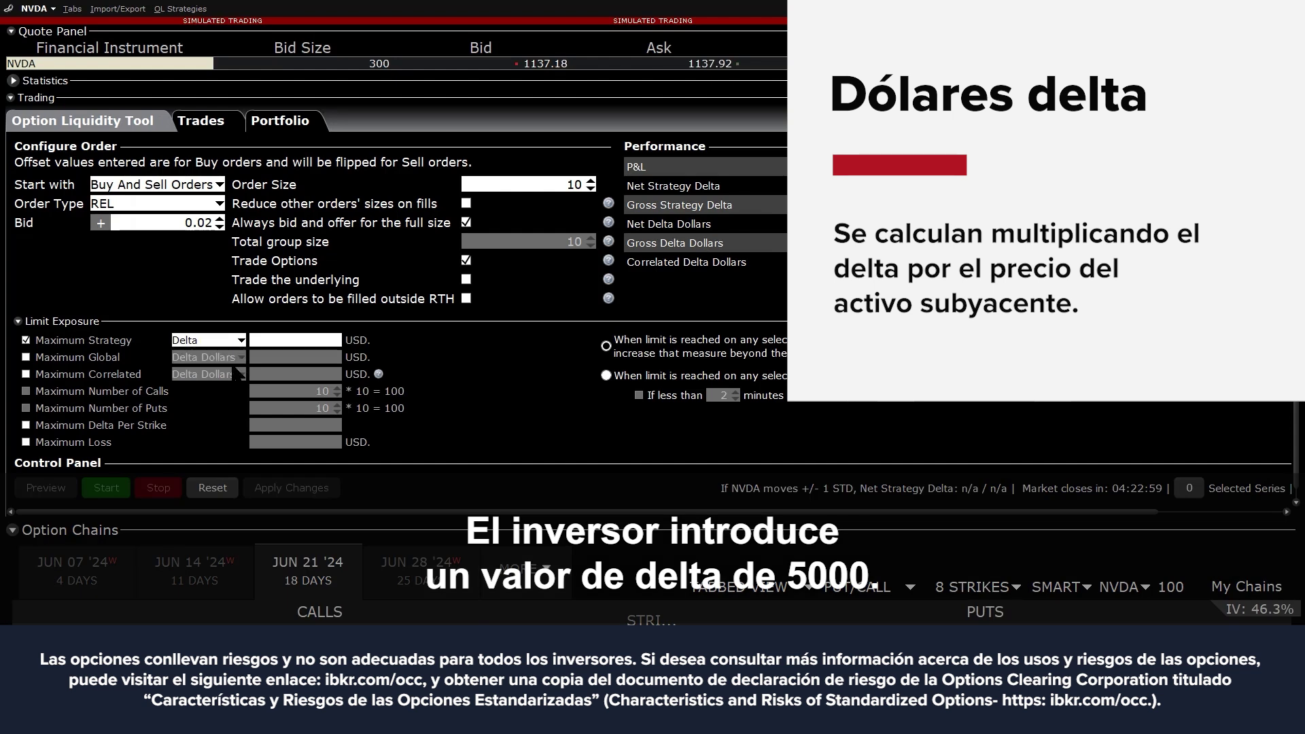
pyautogui.write('5000')
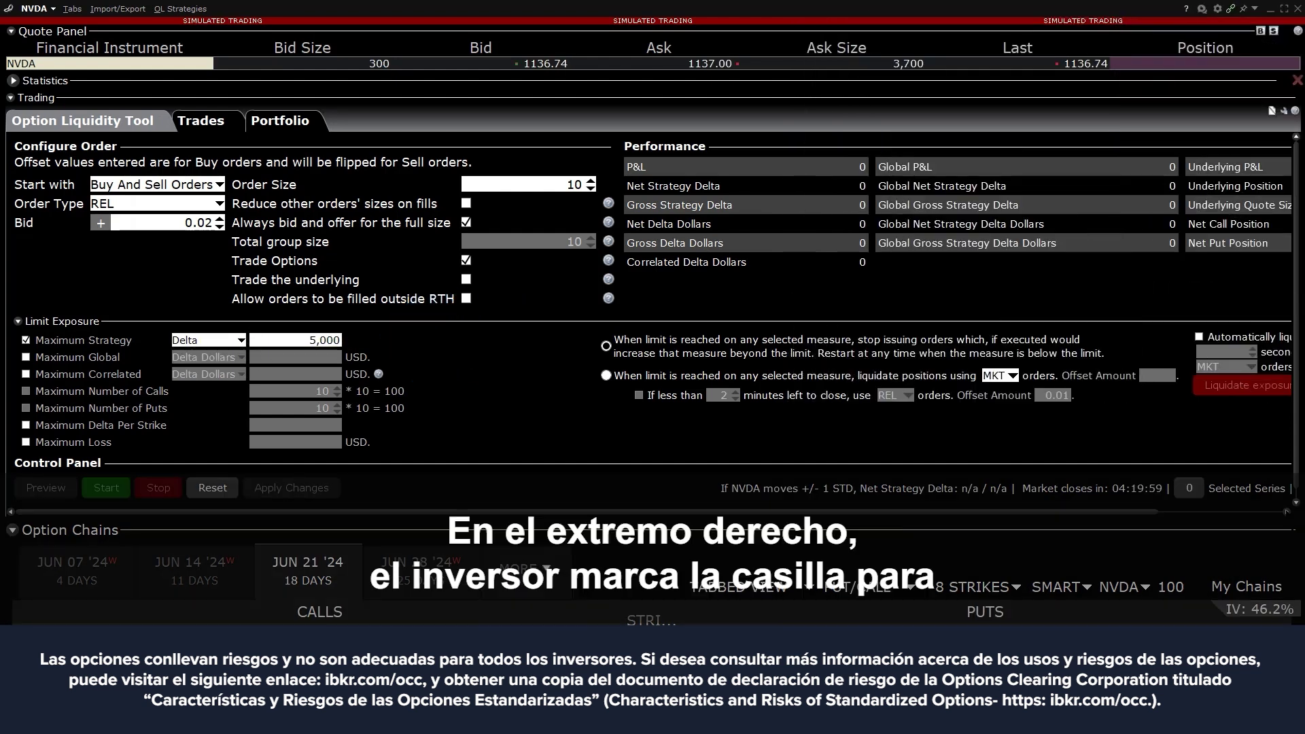
# Step: Enable automatic liquidation of positions 120 seconds before the close using MKT orders
pyautogui.click(1287, 511)
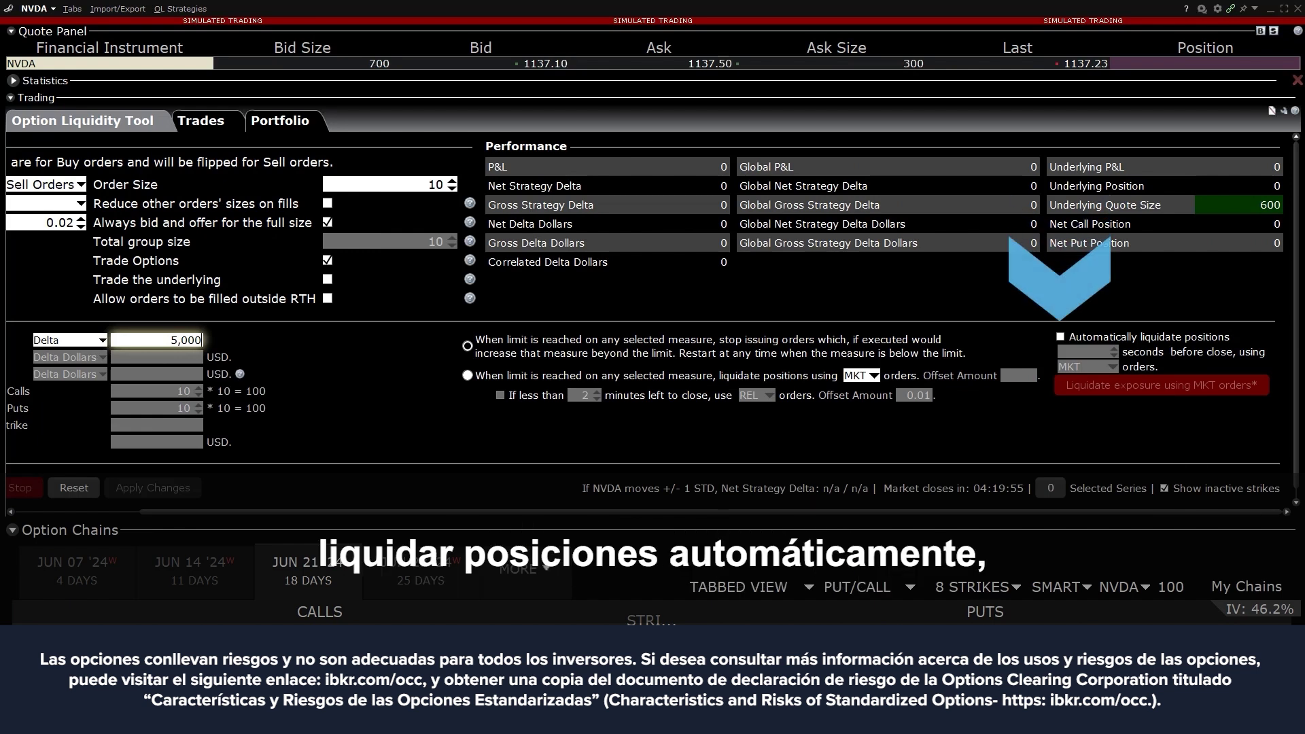
pyautogui.click(1060, 337)
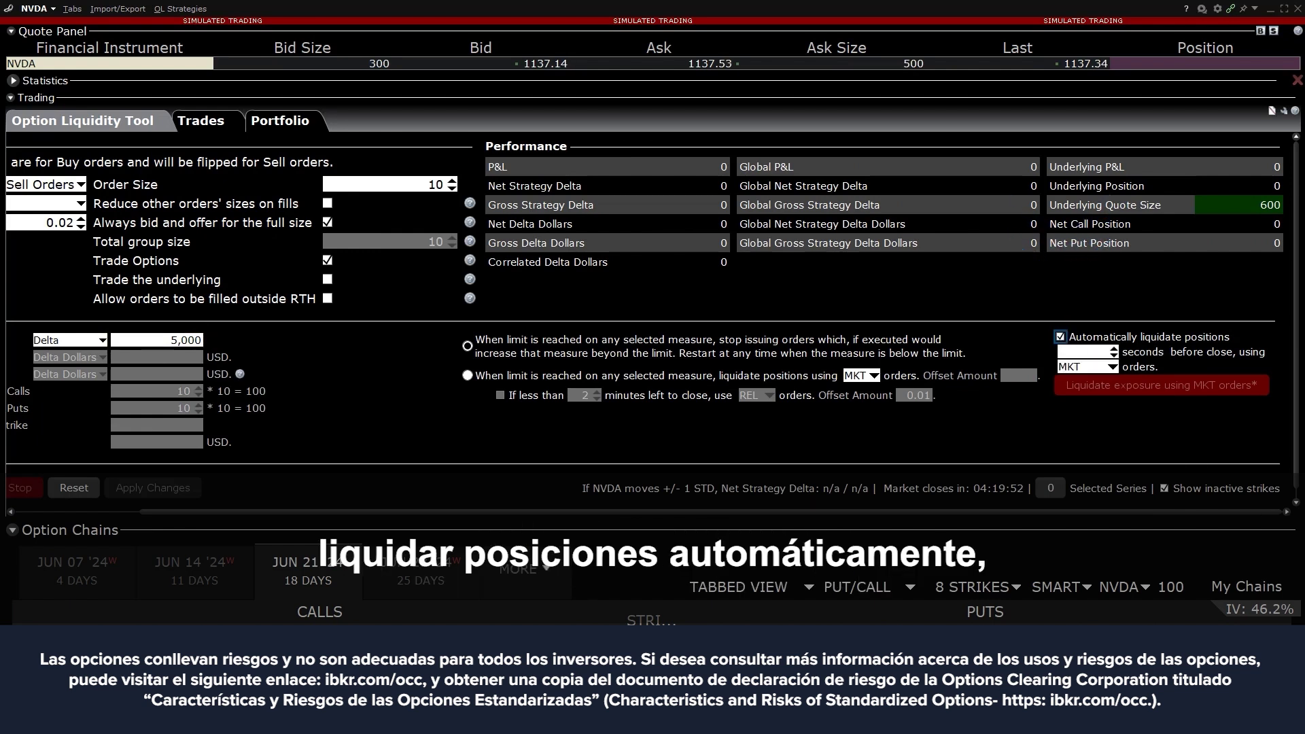
pyautogui.click(1087, 351)
pyautogui.write('120')
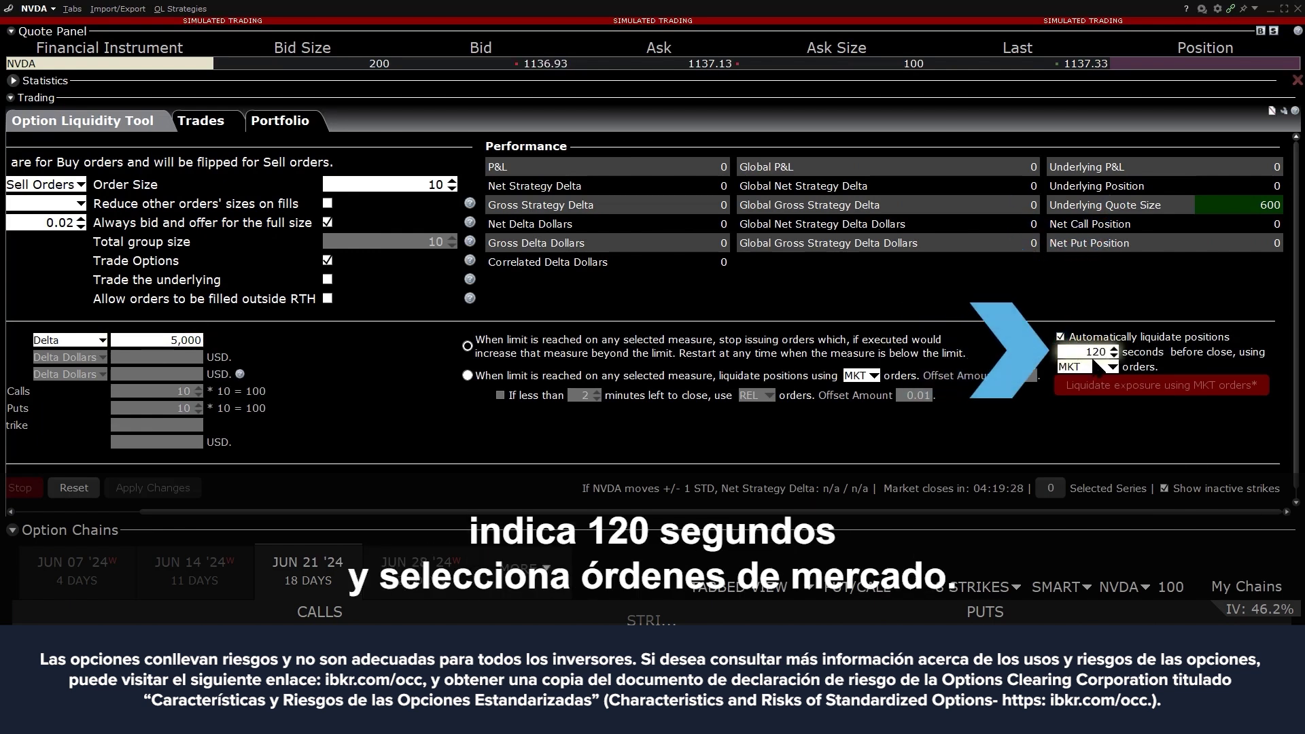
pyautogui.click(1112, 366)
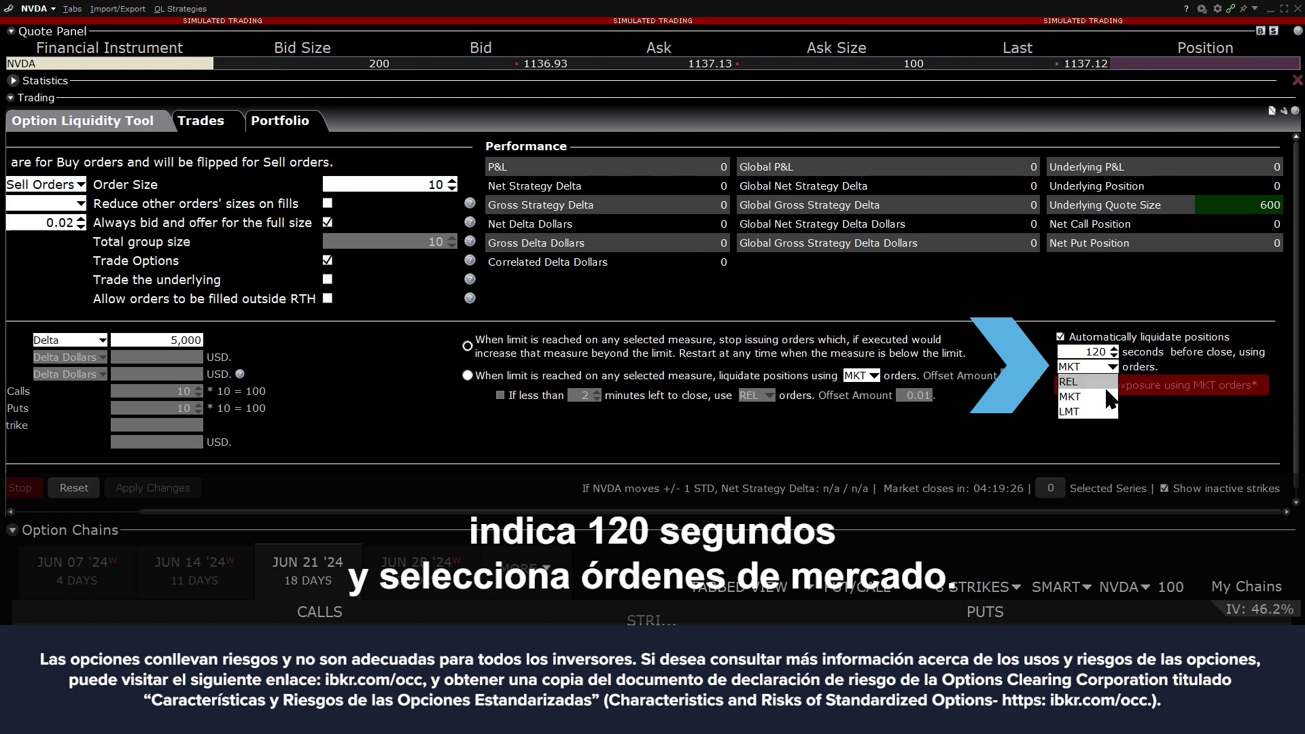
pyautogui.click(1084, 396)
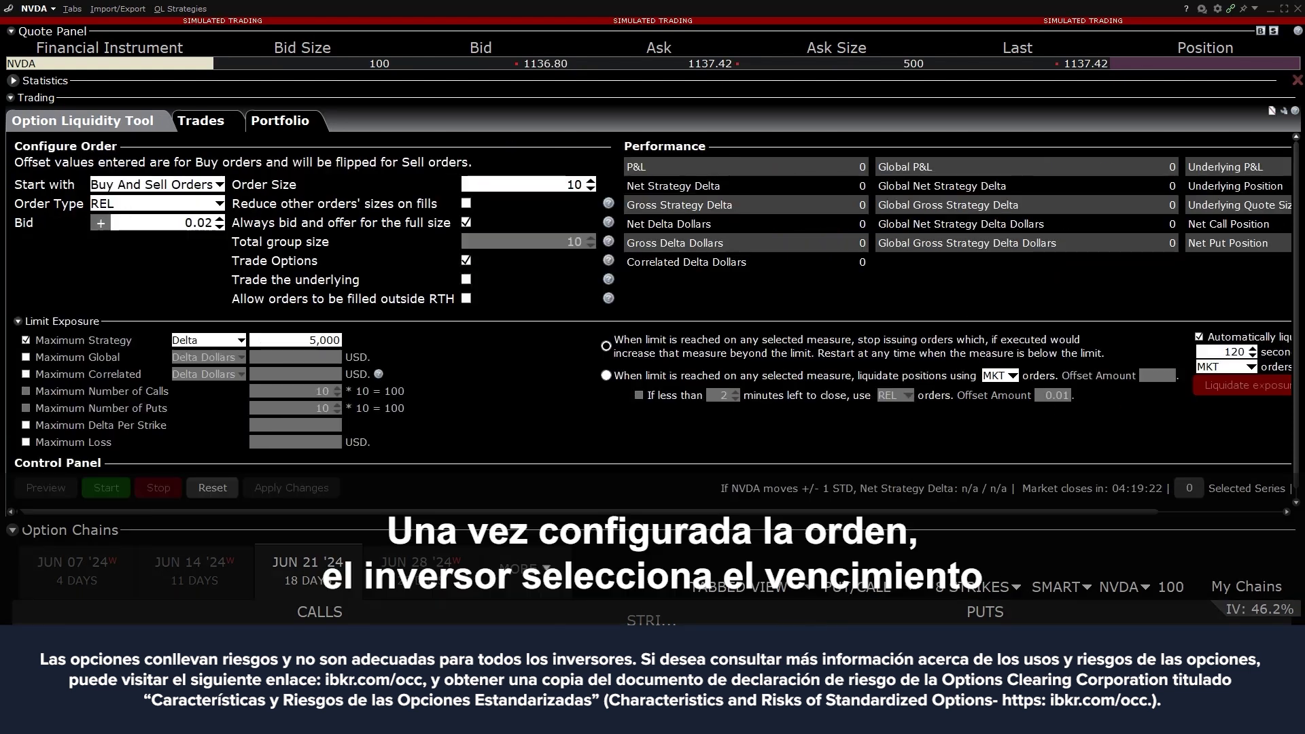
# Step: Select the JUN 14 '24 expiration in the option chains and stop the running NVDA strategy
pyautogui.click(207, 566)
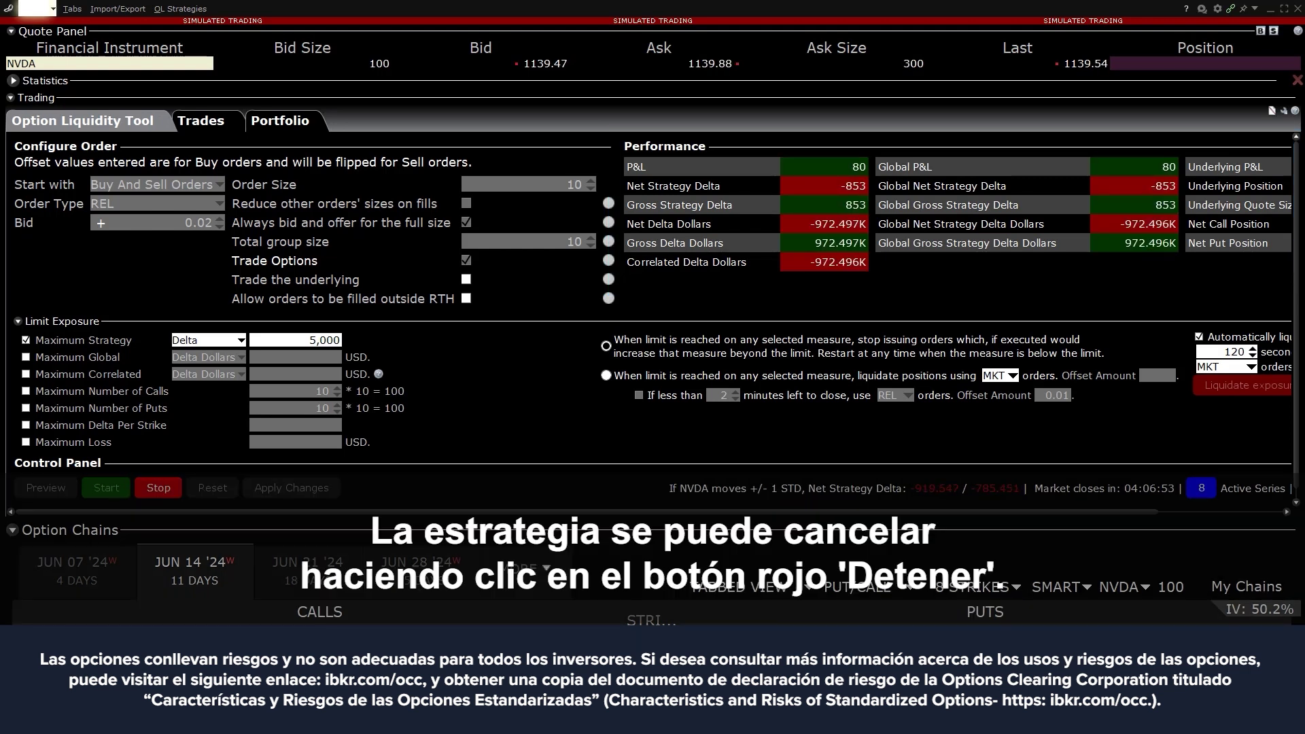
pyautogui.click(159, 488)
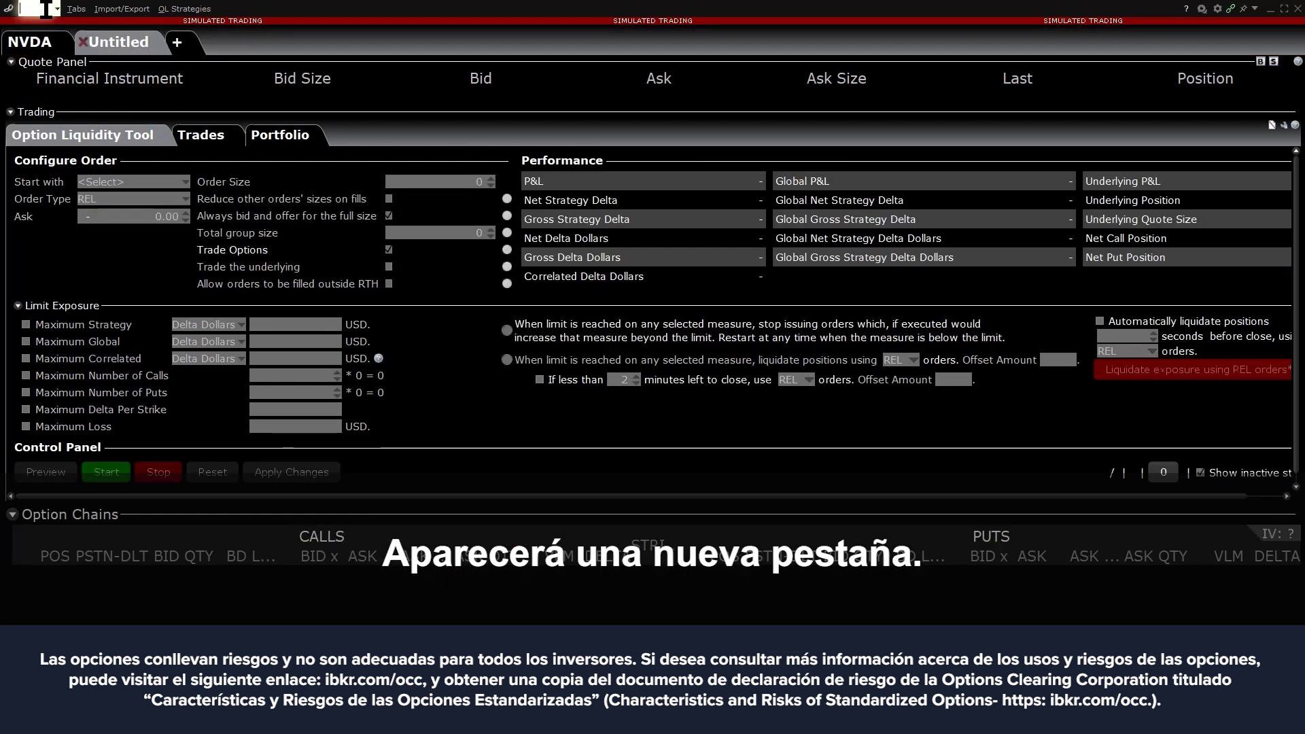
# Step: Load the XOM stock with SMART routing into the new page and start its strategy configuration with Buy And Sell Orders
pyautogui.write('XOM')
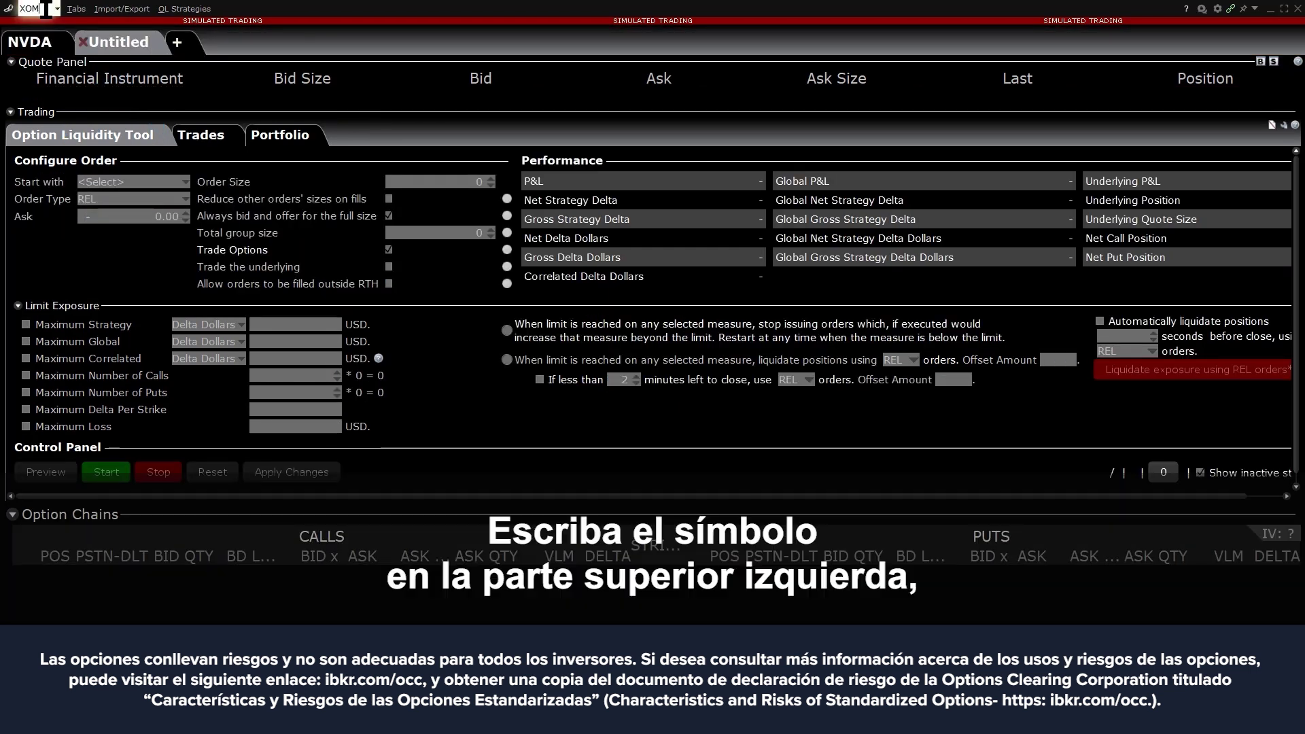
pyautogui.press('Return')
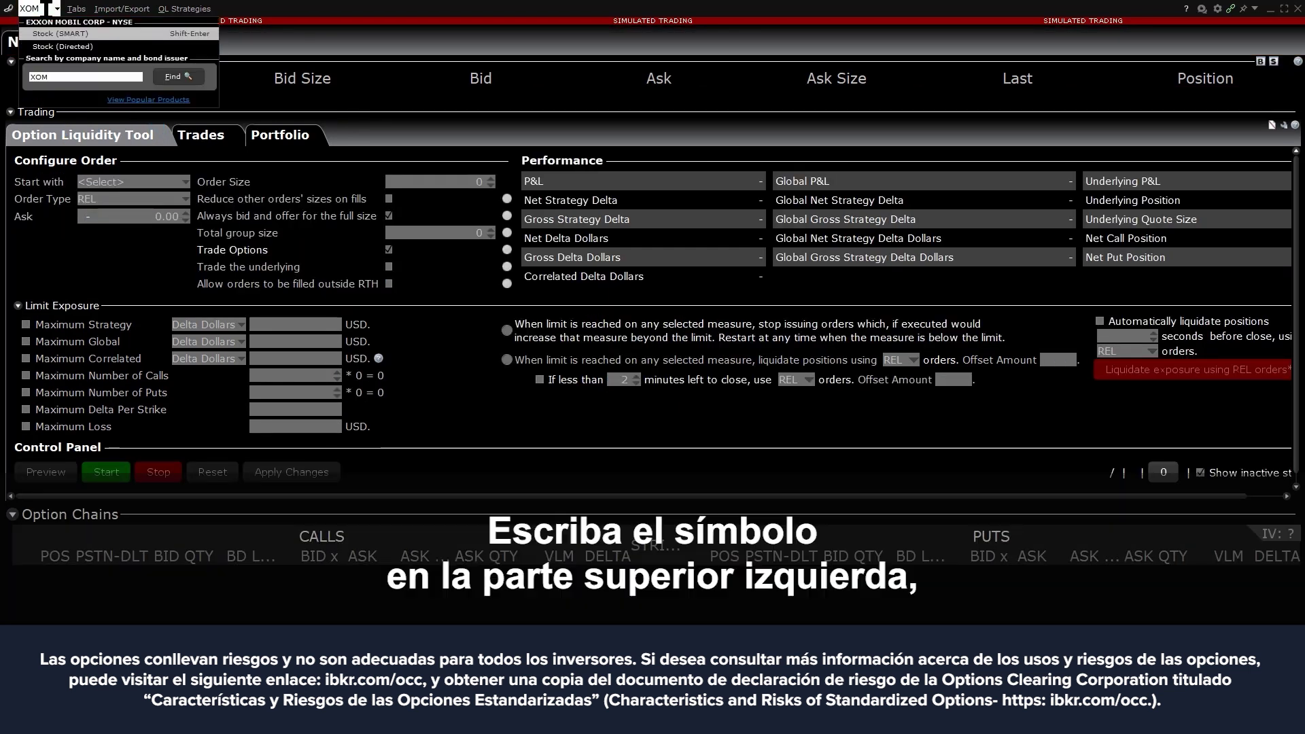
pyautogui.click(85, 34)
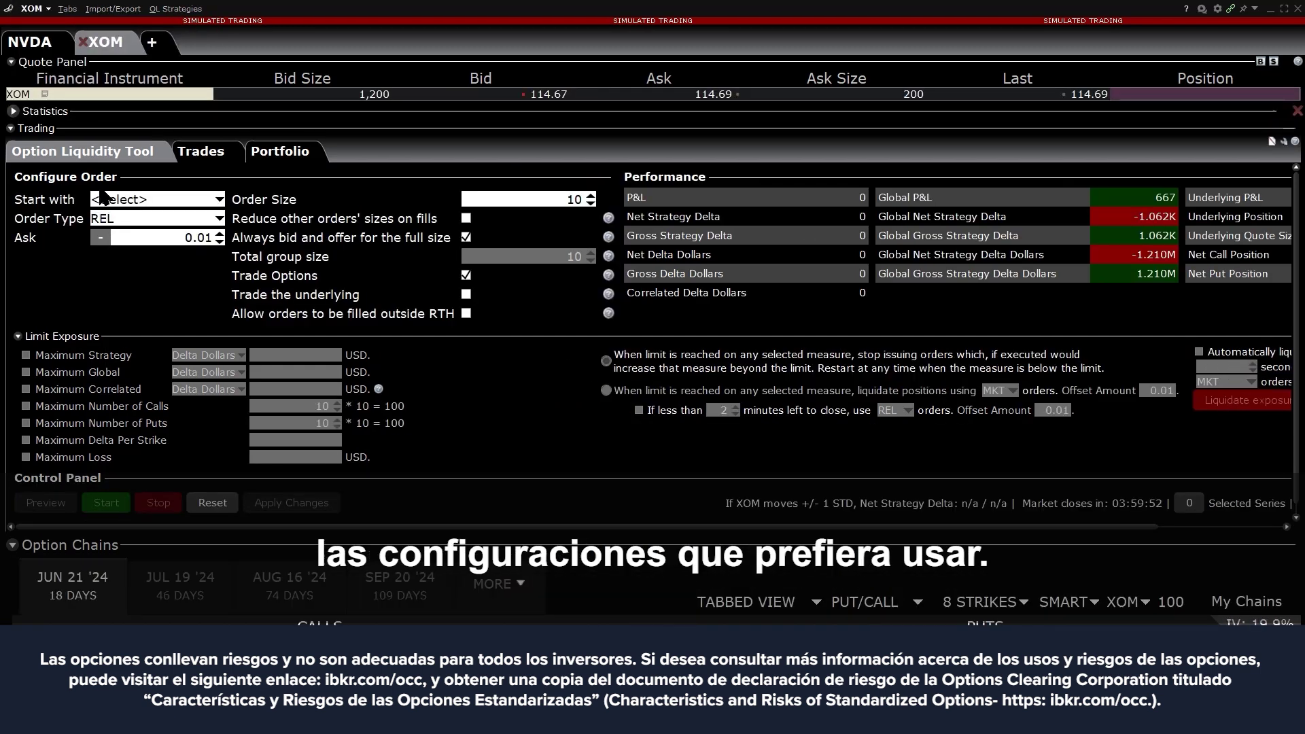
pyautogui.click(148, 201)
pyautogui.click(150, 231)
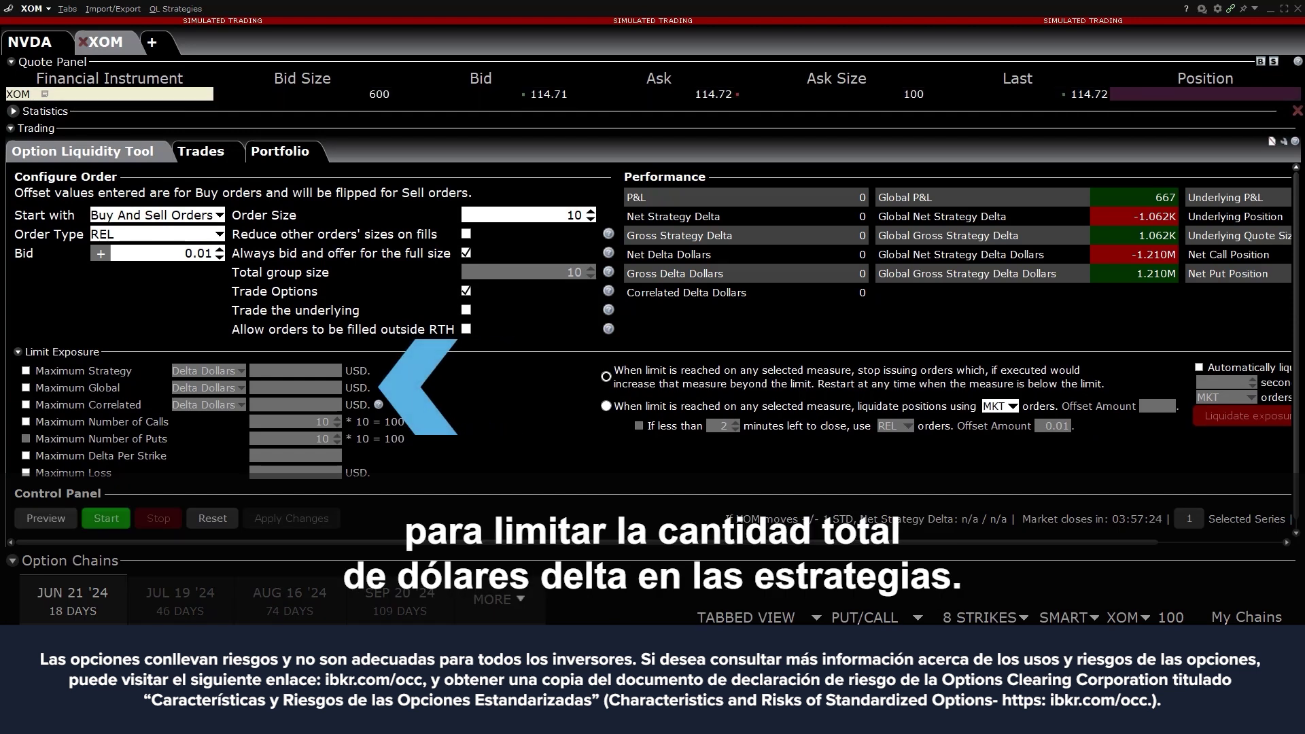
# Step: Enable the Maximum Global exposure limit for XOM and set it to 7,500 USD of Delta Dollars
pyautogui.click(26, 387)
pyautogui.click(303, 387)
pyautogui.write('7,5')
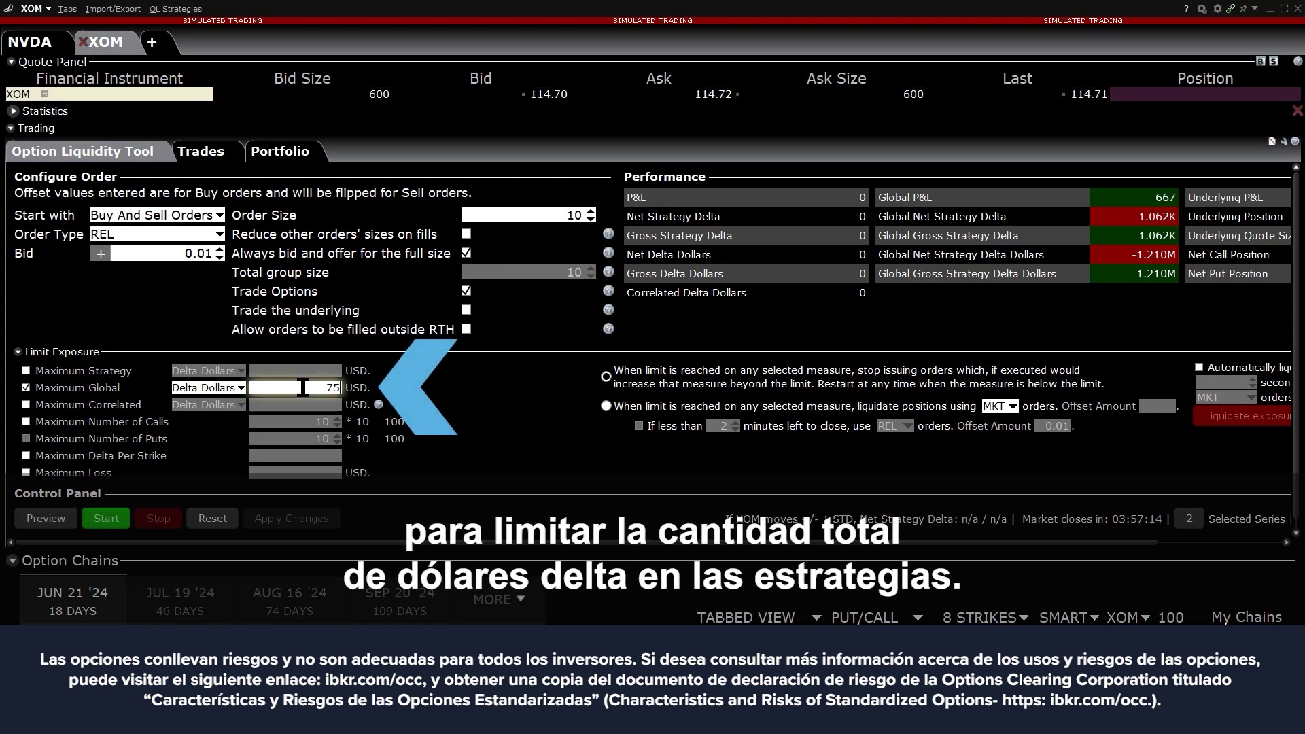
pyautogui.write('00')
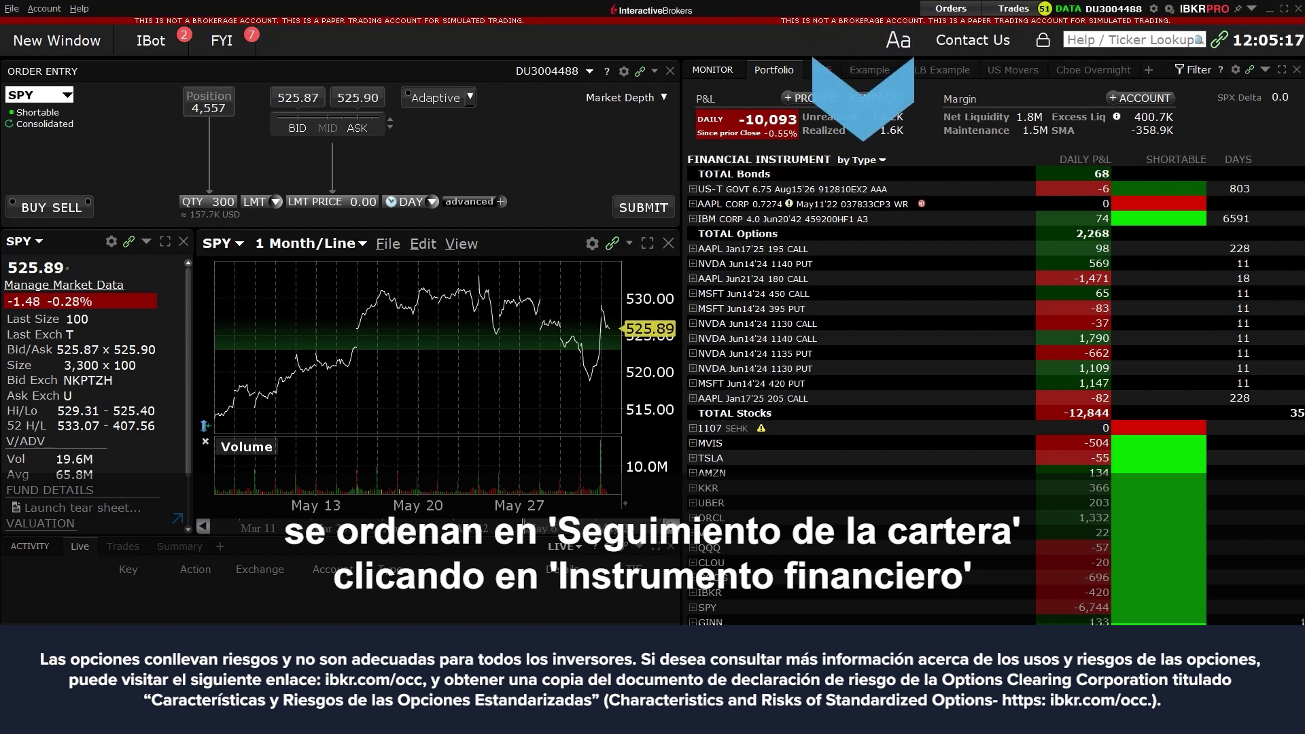
# Step: In the main trading window's portfolio monitor, group positions by Strategy (Sort Alphabetically) and expand the NVDA-OptLiq group
pyautogui.click(878, 160)
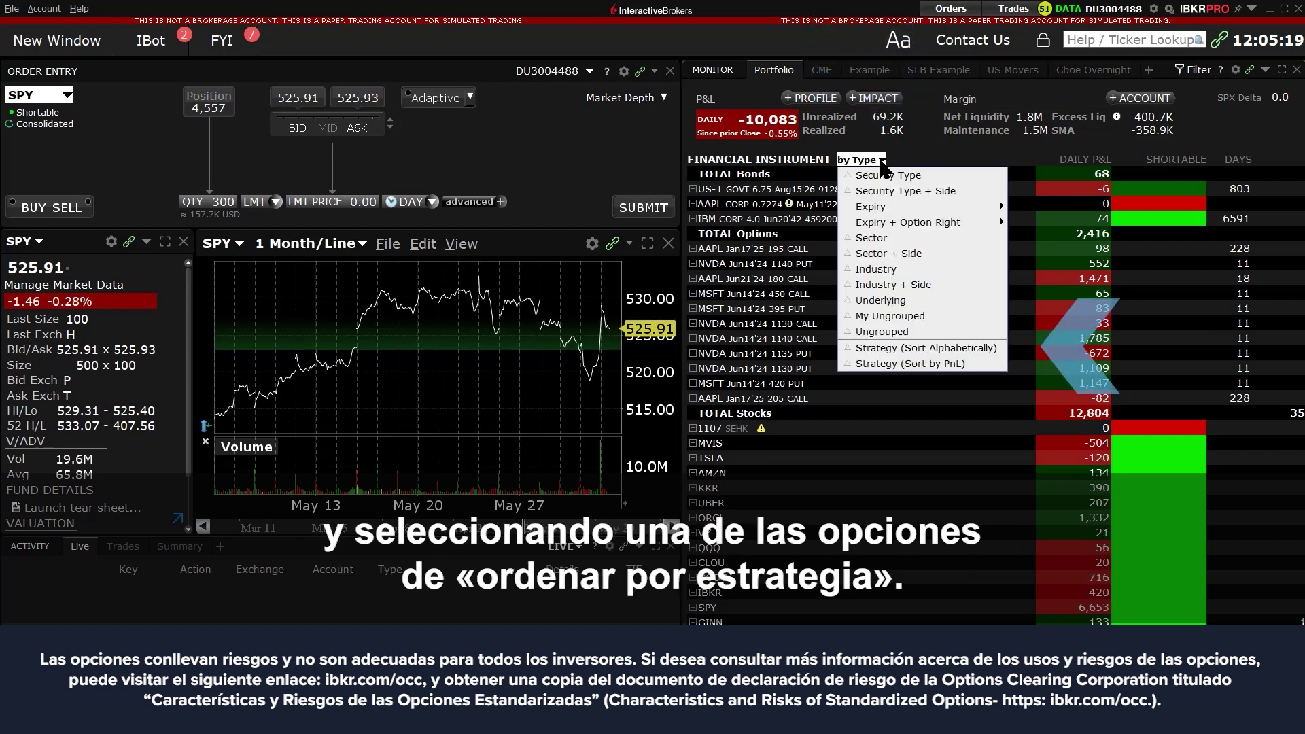
pyautogui.click(981, 348)
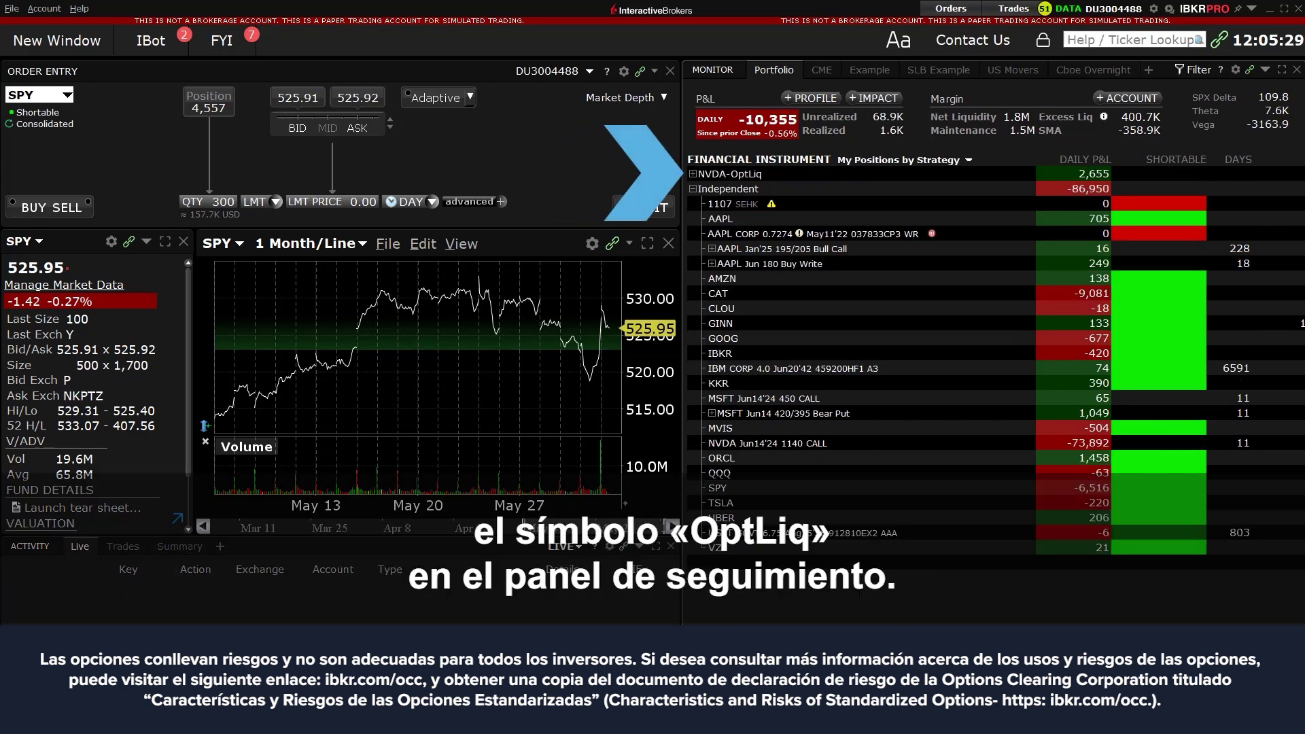
pyautogui.click(693, 174)
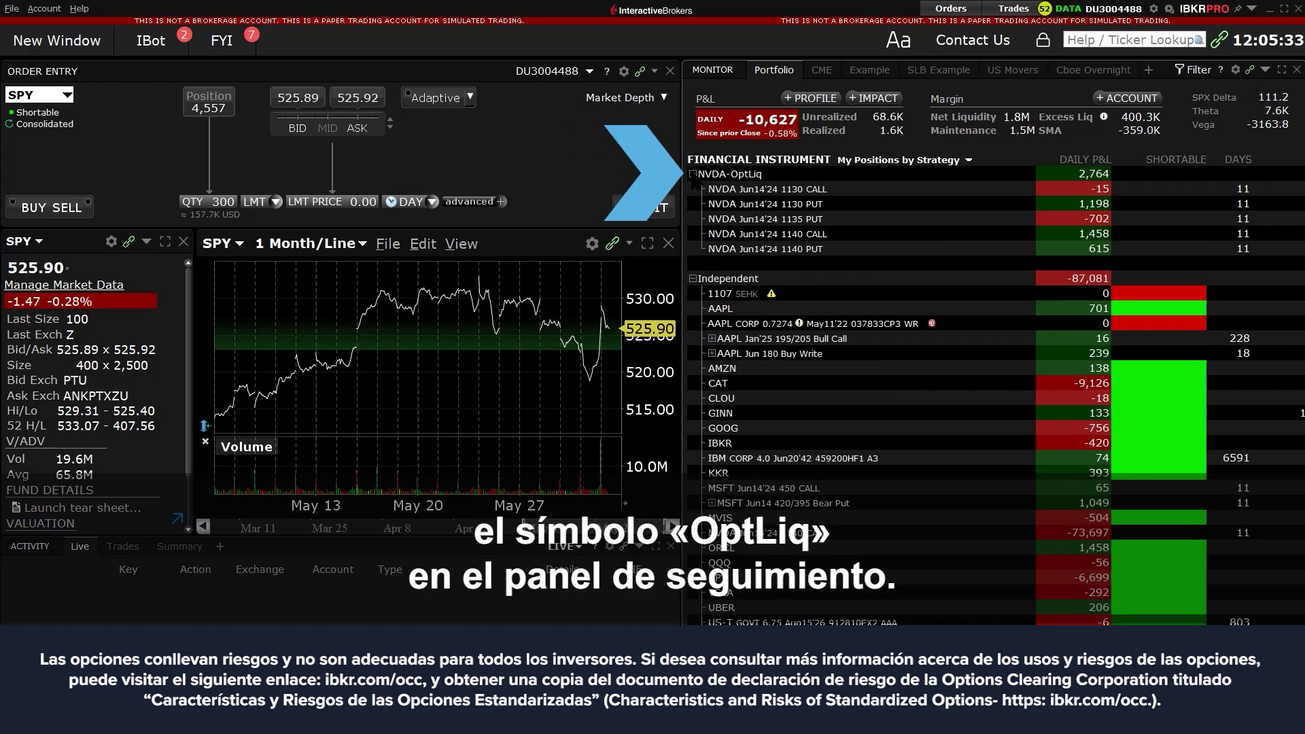